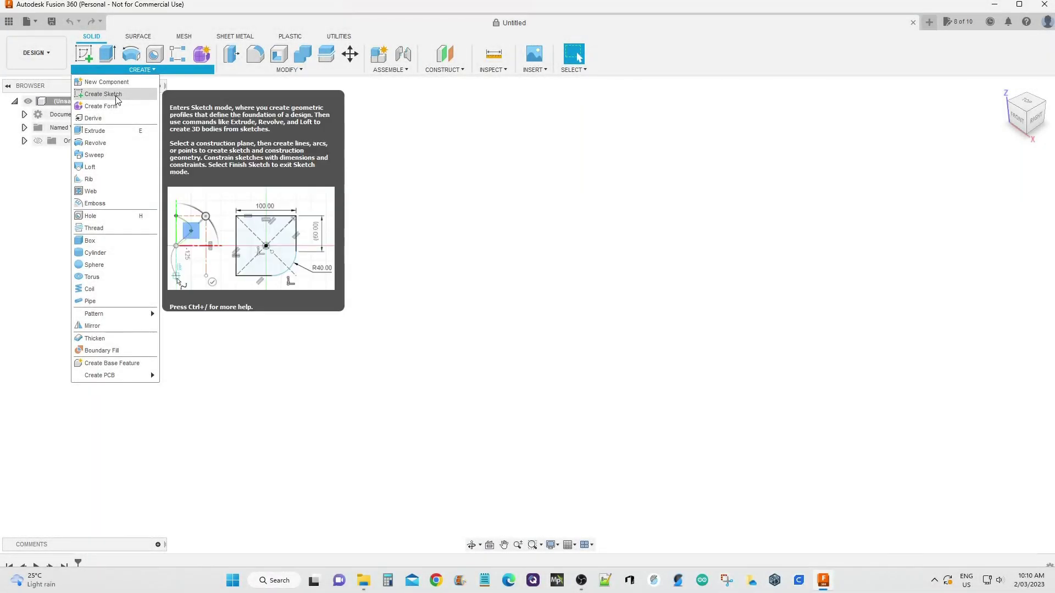
Step: Start a new sketch on the XY ground plane
click(103, 94)
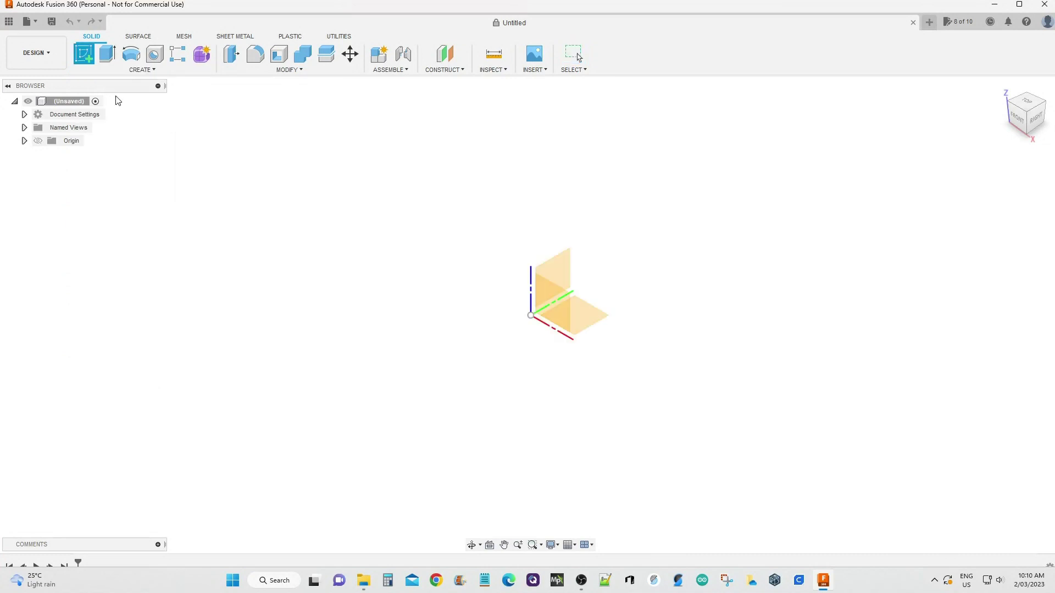
click(592, 317)
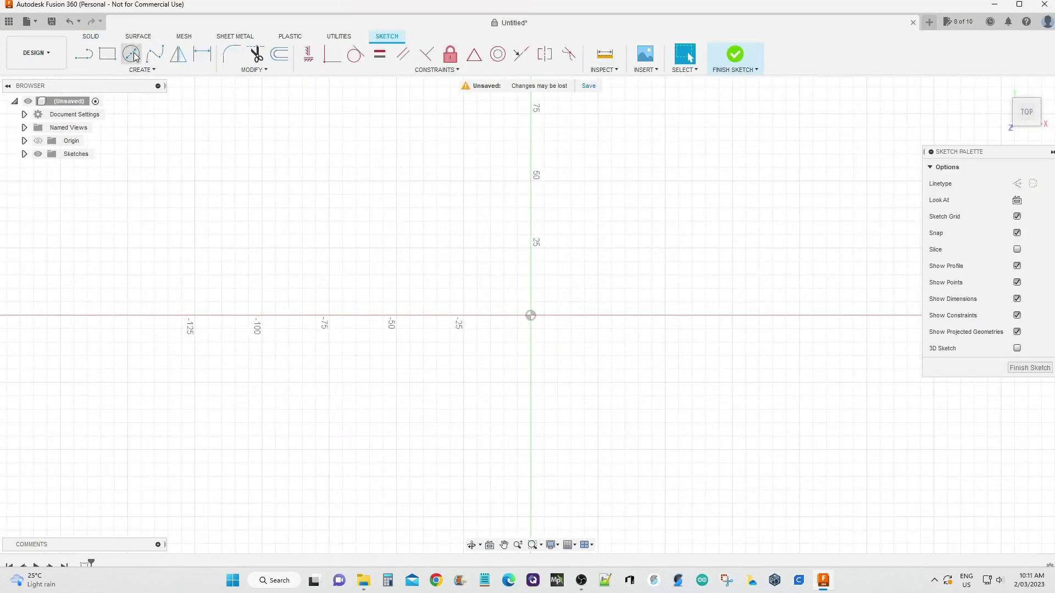
Step: Draw a 25 mm diameter circle centred on the origin
click(131, 53)
click(531, 316)
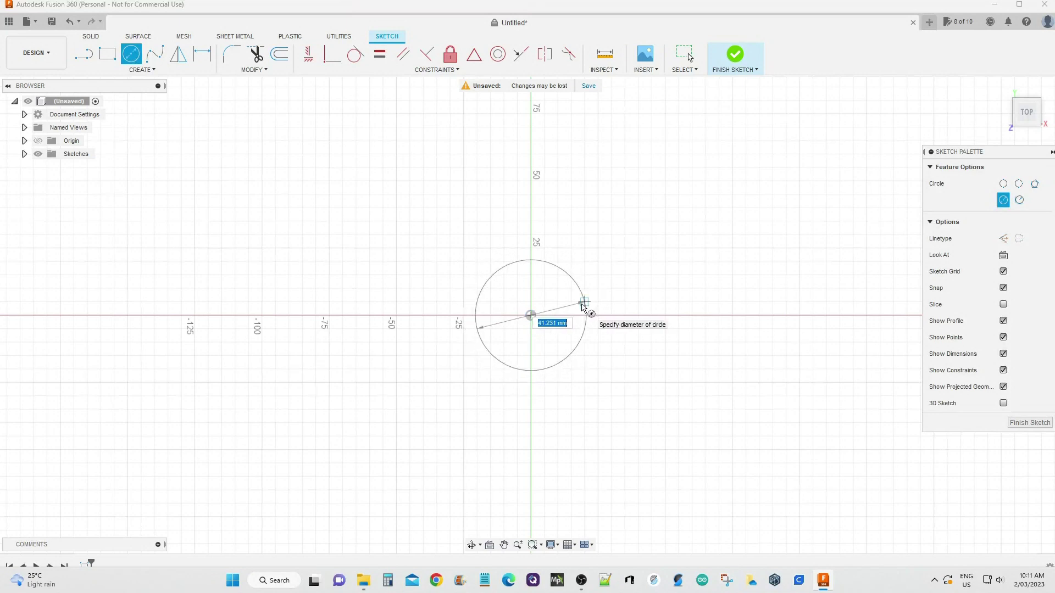
text(25)
key(Return)
key(Escape)
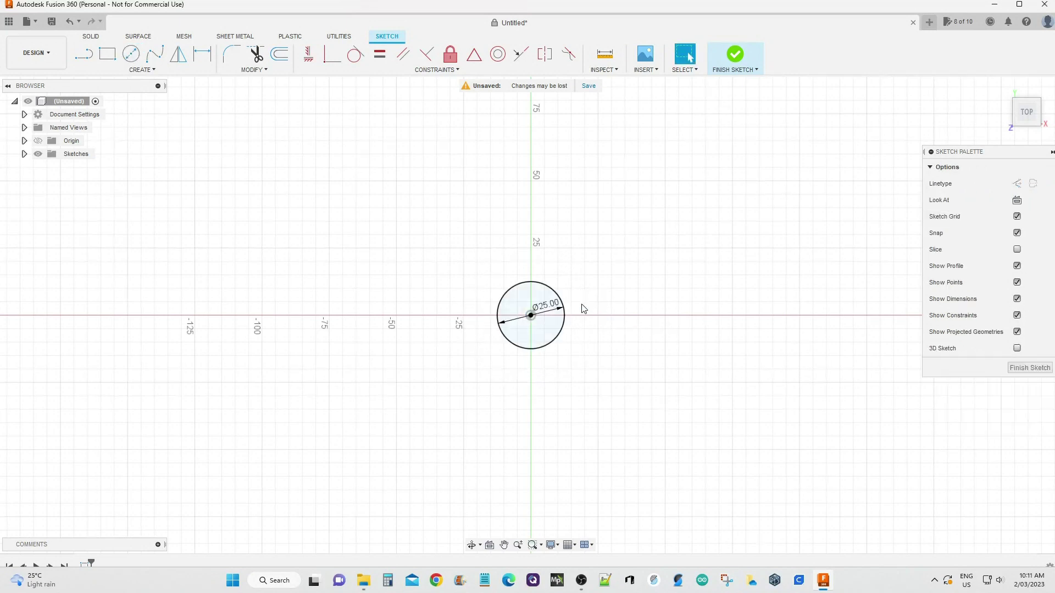
Step: Add a centred 50 × 50 mm square around the circle and finish the sketch
click(142, 69)
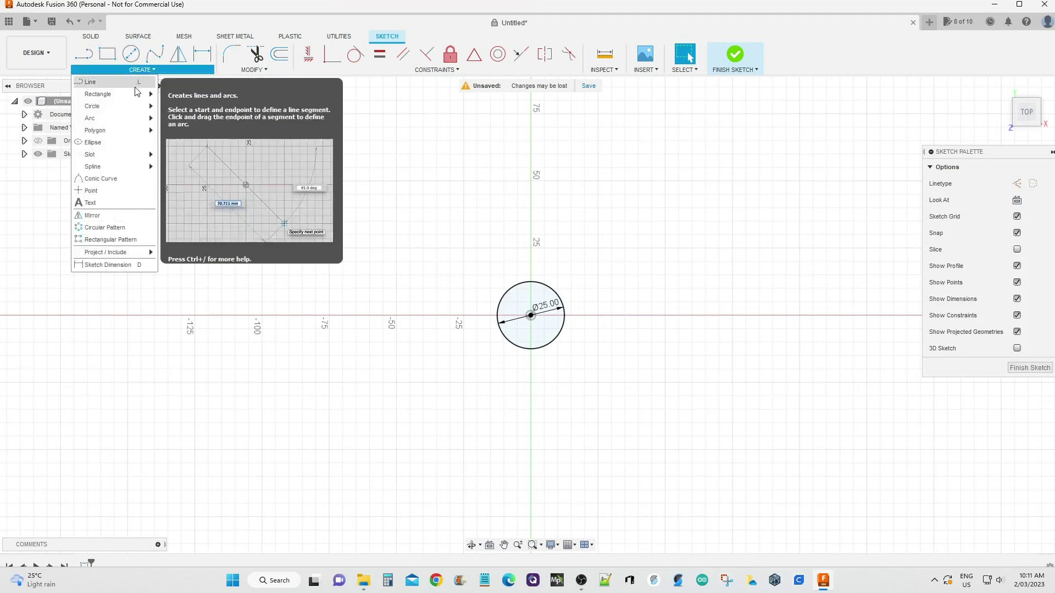
mouse_move(108, 94)
click(173, 120)
click(533, 317)
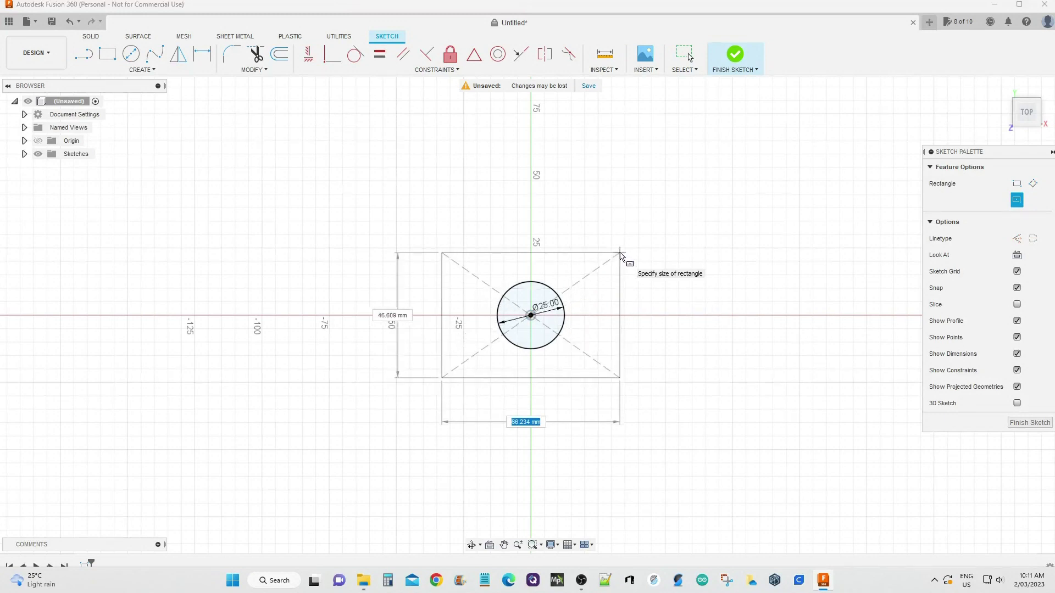
text(50)
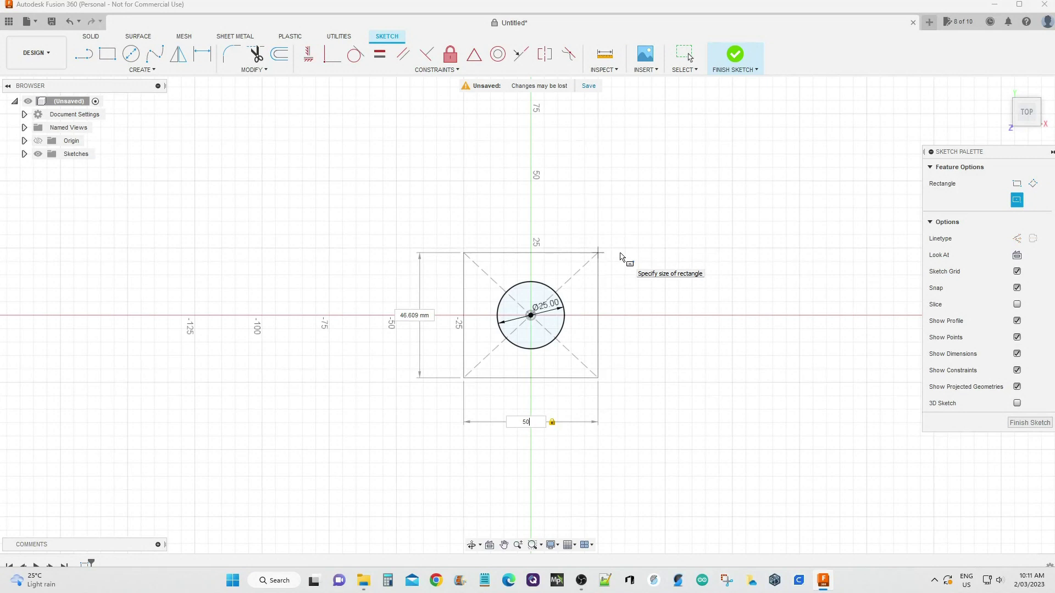
key(Tab)
text(50)
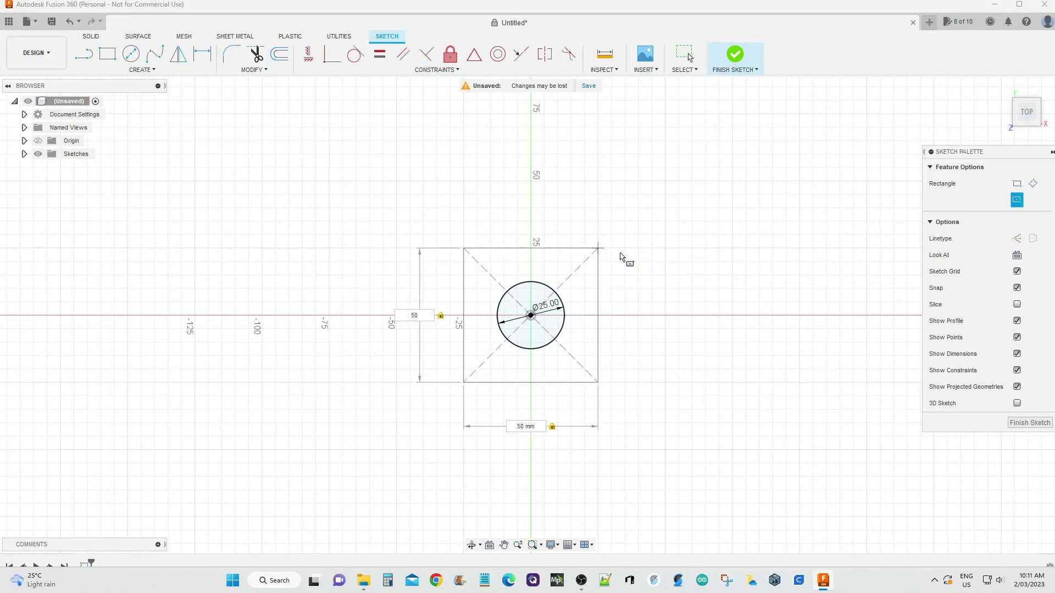
key(Return)
key(Escape)
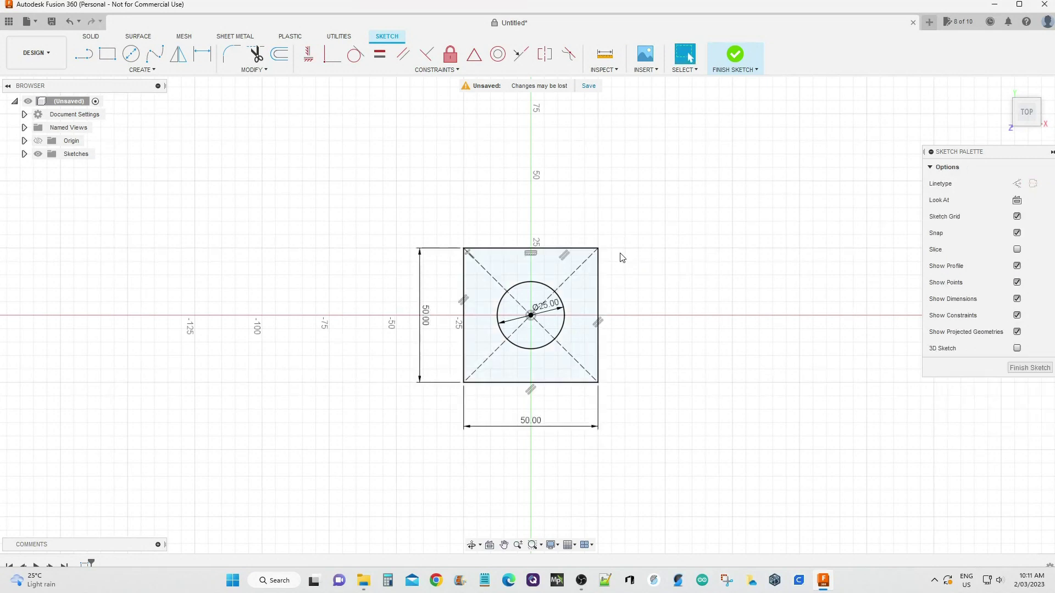
click(1029, 368)
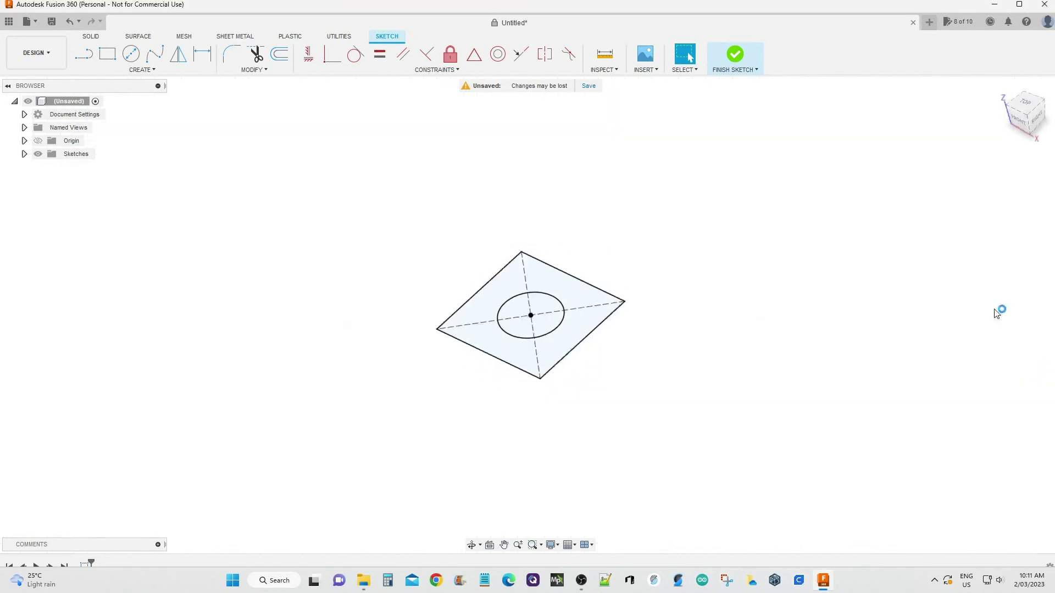
Step: Extrude the square profile 5 mm into a solid plate with the 25 mm hole
click(579, 299)
click(113, 58)
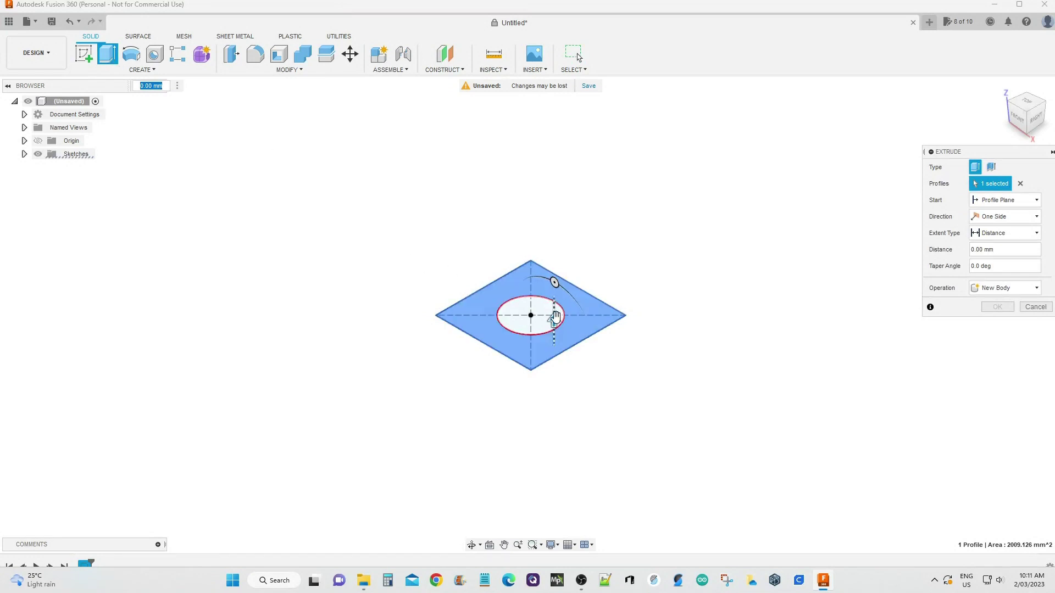
drag(556, 313, 556, 309)
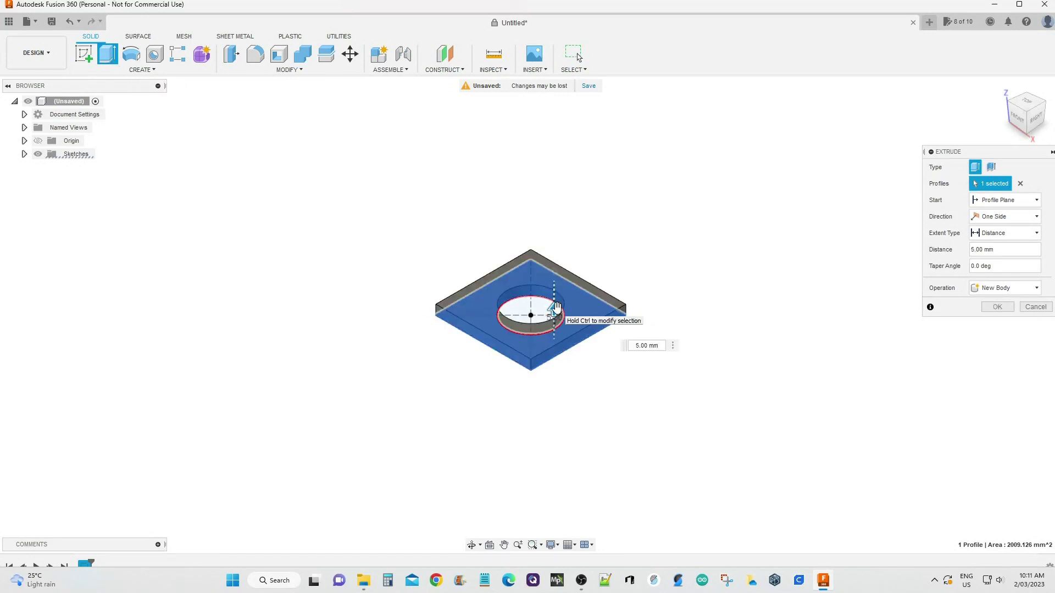
key(Return)
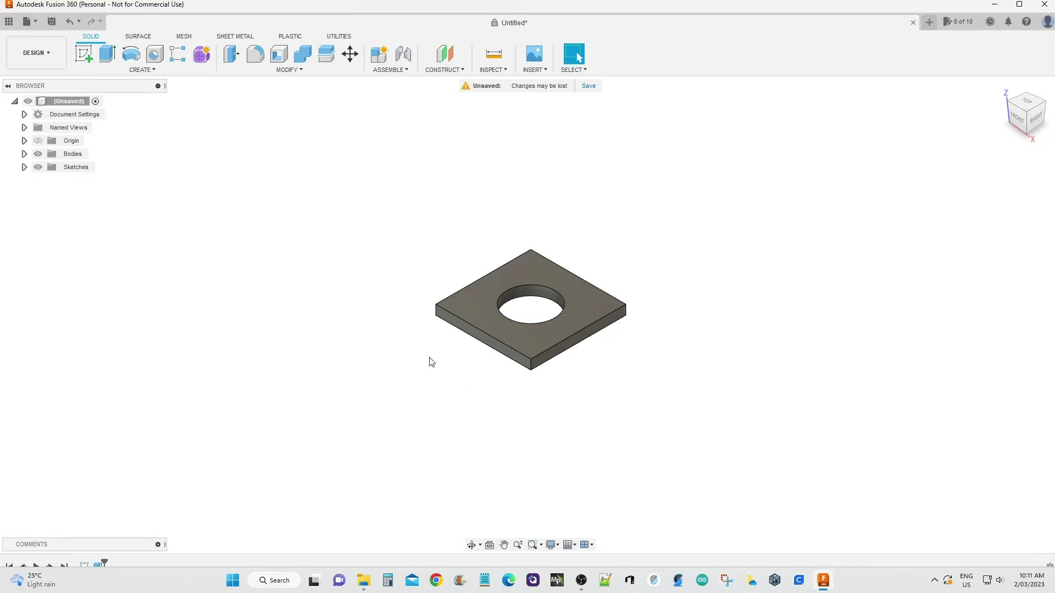
click(37, 53)
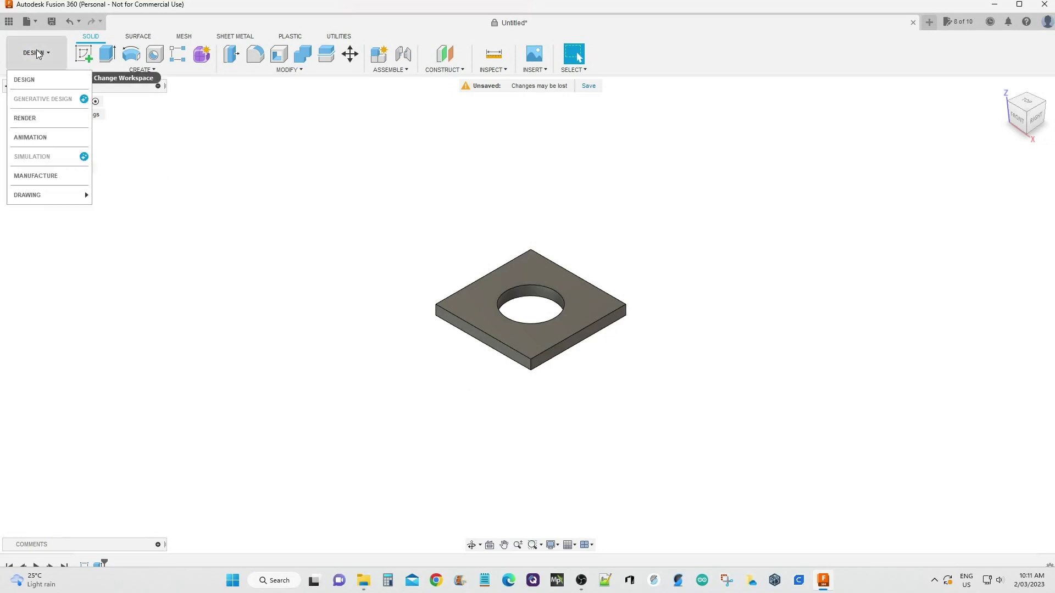
Step: In Manufacture, create a milling setup using the Autodesk Generic 3-axis machine
click(35, 176)
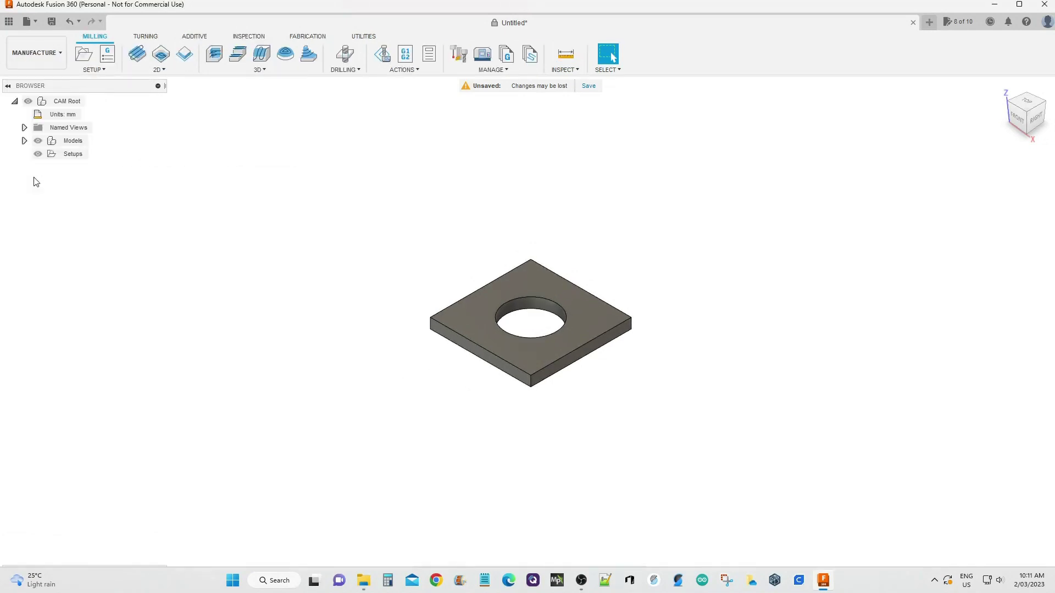
click(95, 69)
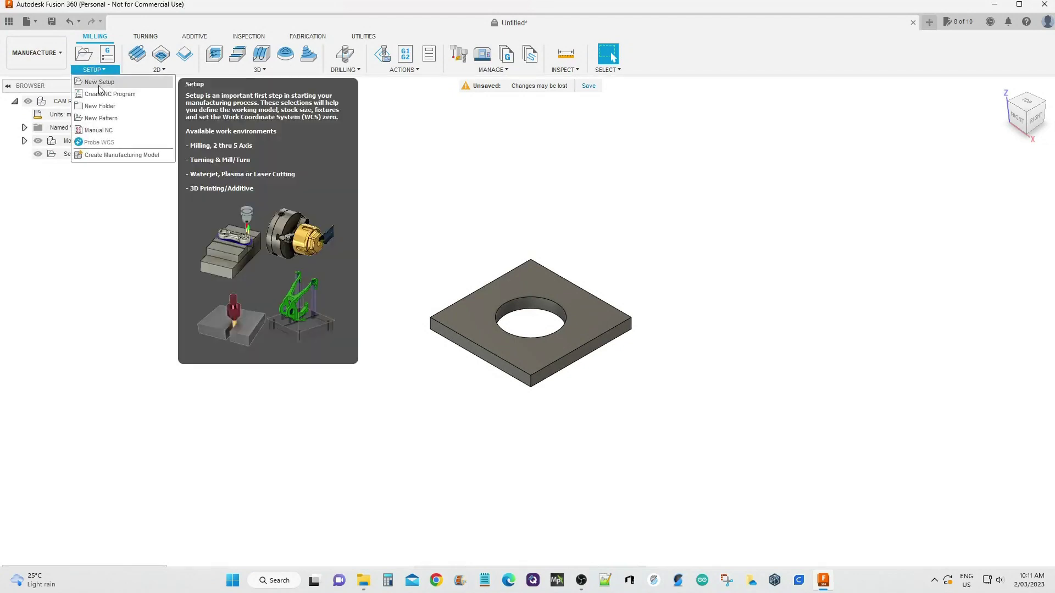
click(102, 87)
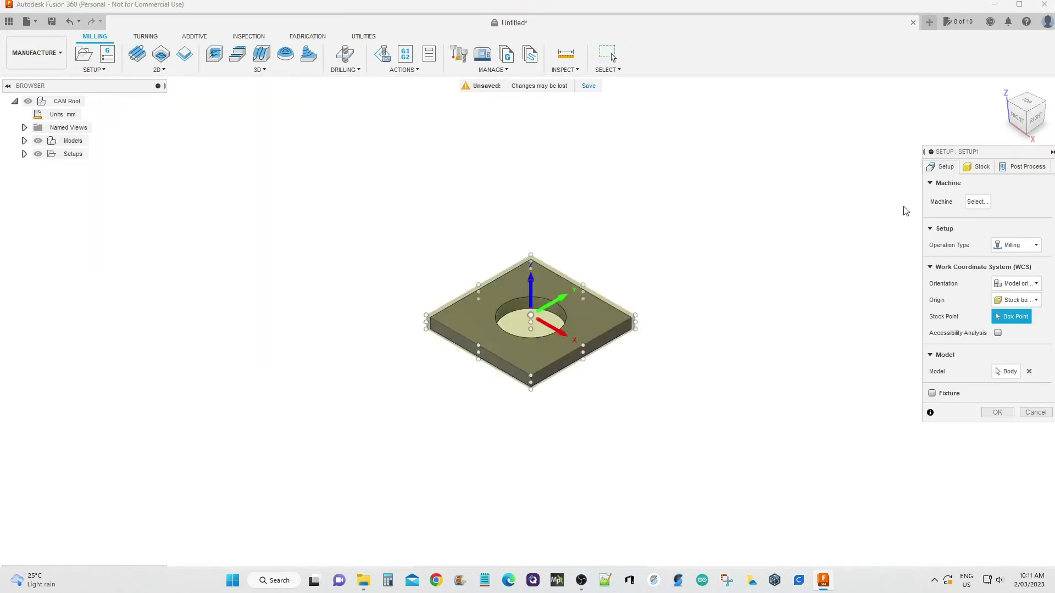
click(972, 201)
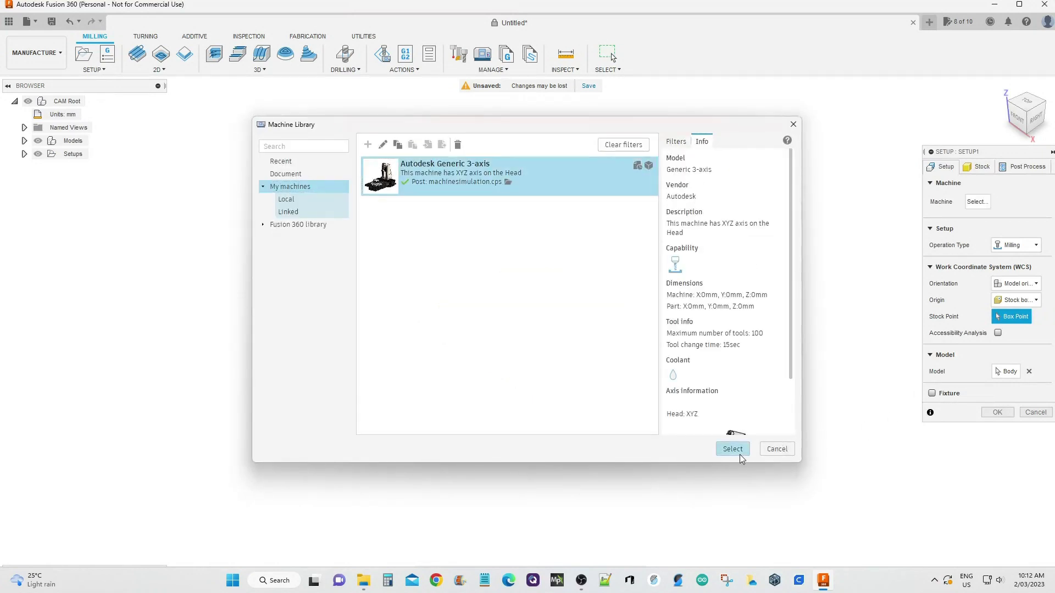
click(742, 454)
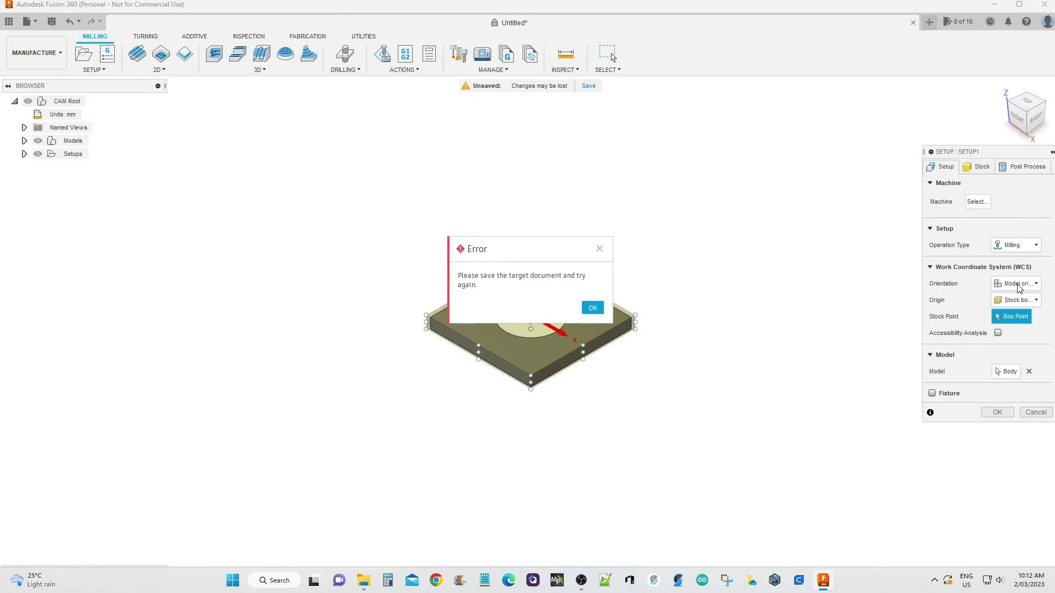
click(595, 308)
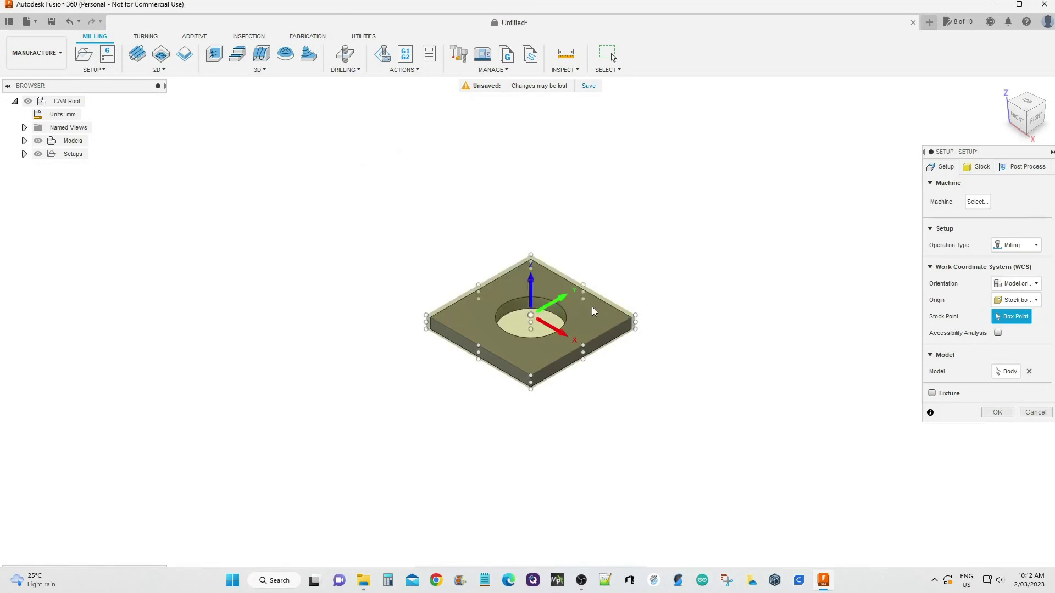
Step: Put the work origin at a stock box corner and choose the plate body as model
click(1011, 286)
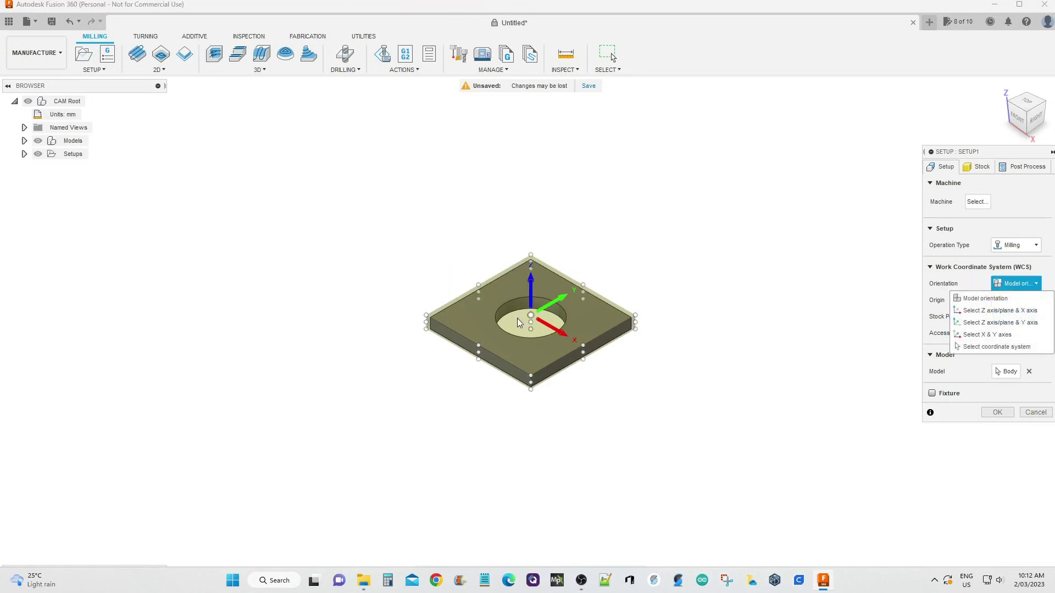
click(427, 317)
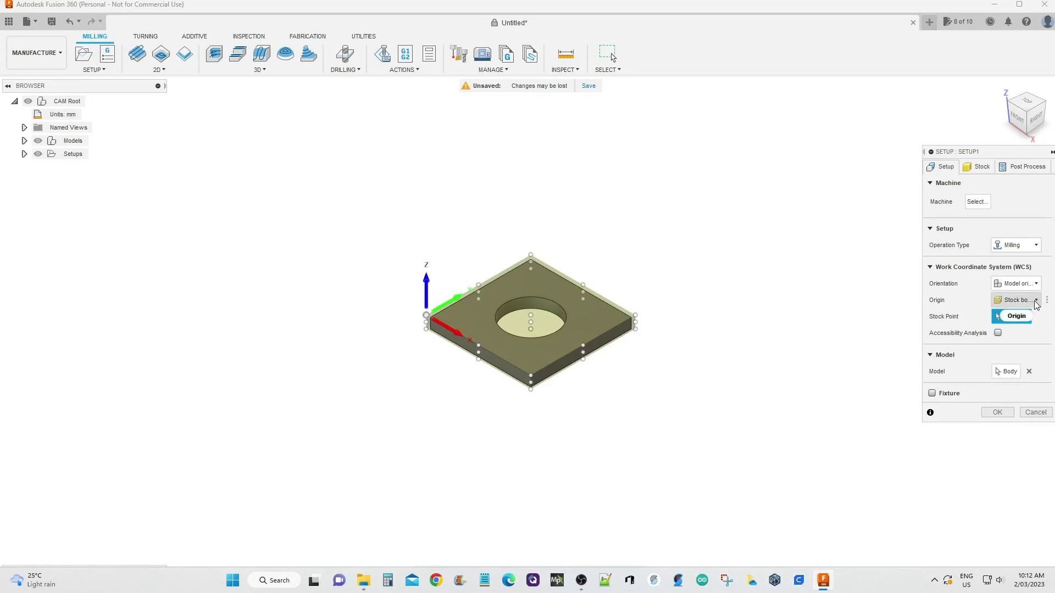
click(1019, 302)
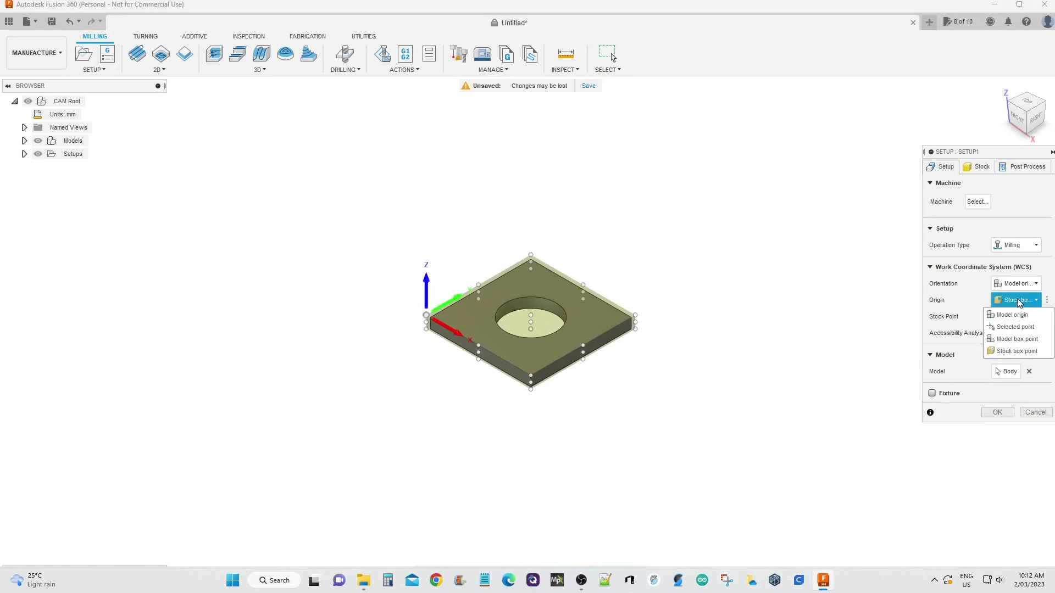
click(1018, 302)
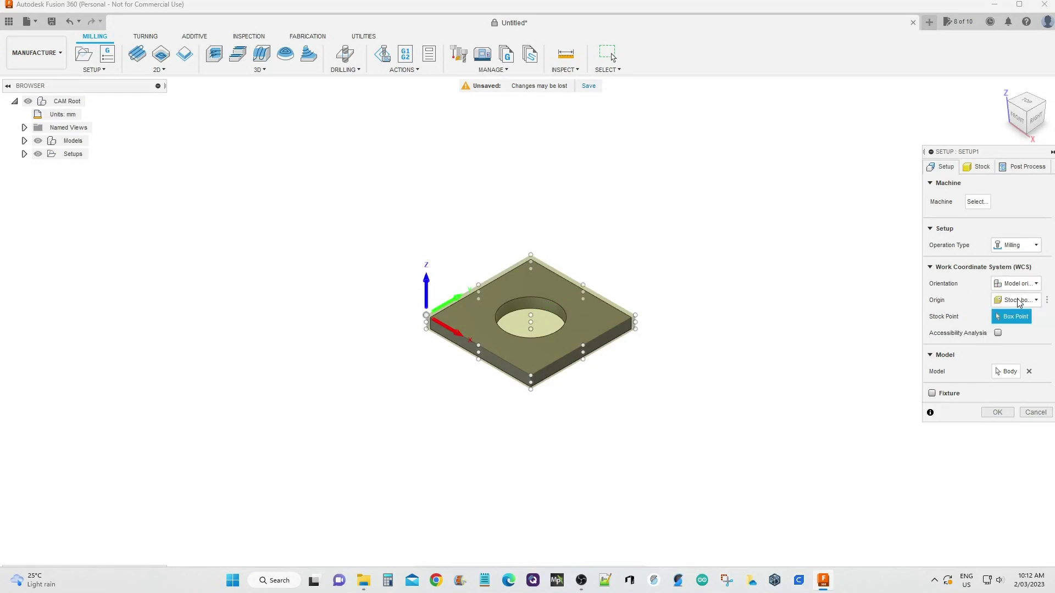
click(1013, 371)
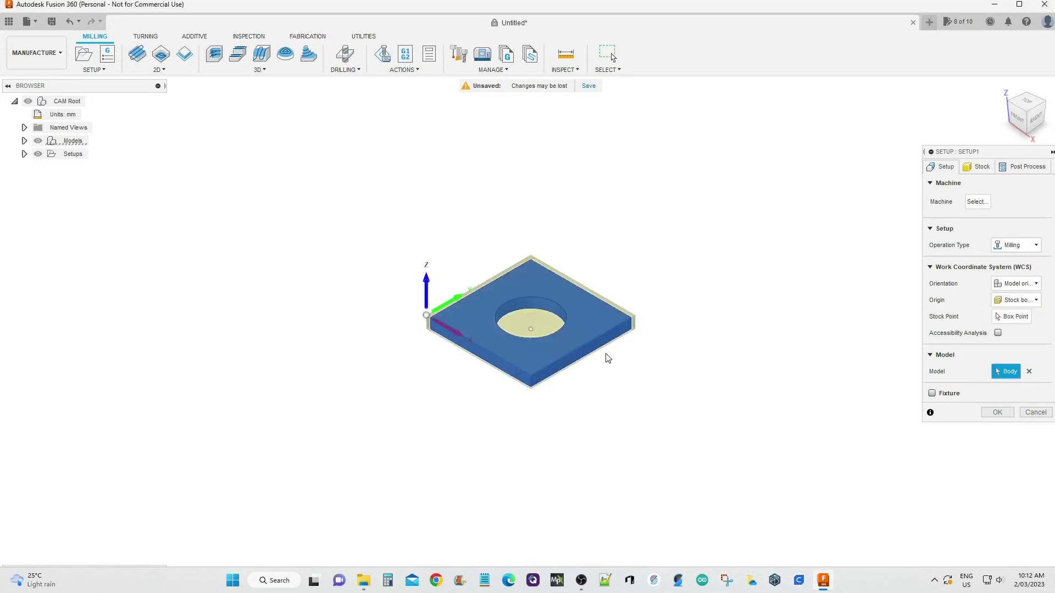
Step: Check the 52 × 52 × 6 mm stock and post-process settings, then accept Setup1
click(979, 167)
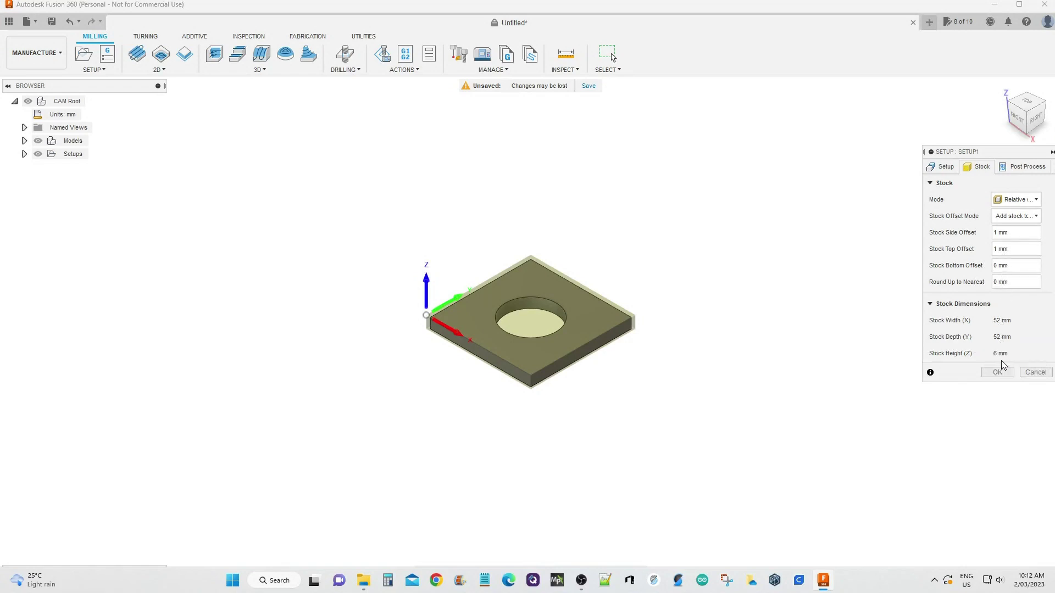
click(1025, 167)
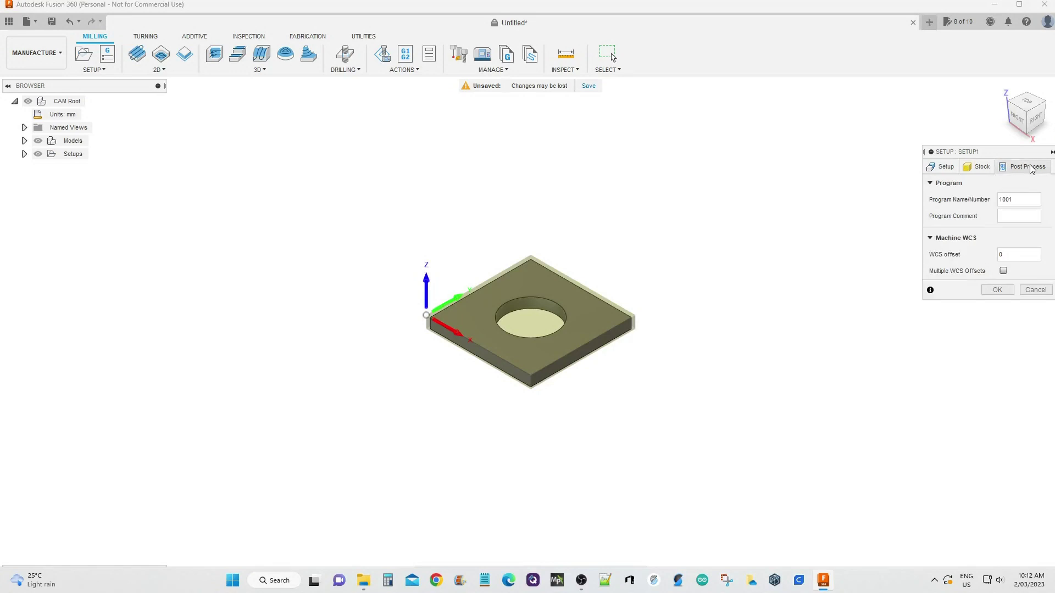
click(997, 289)
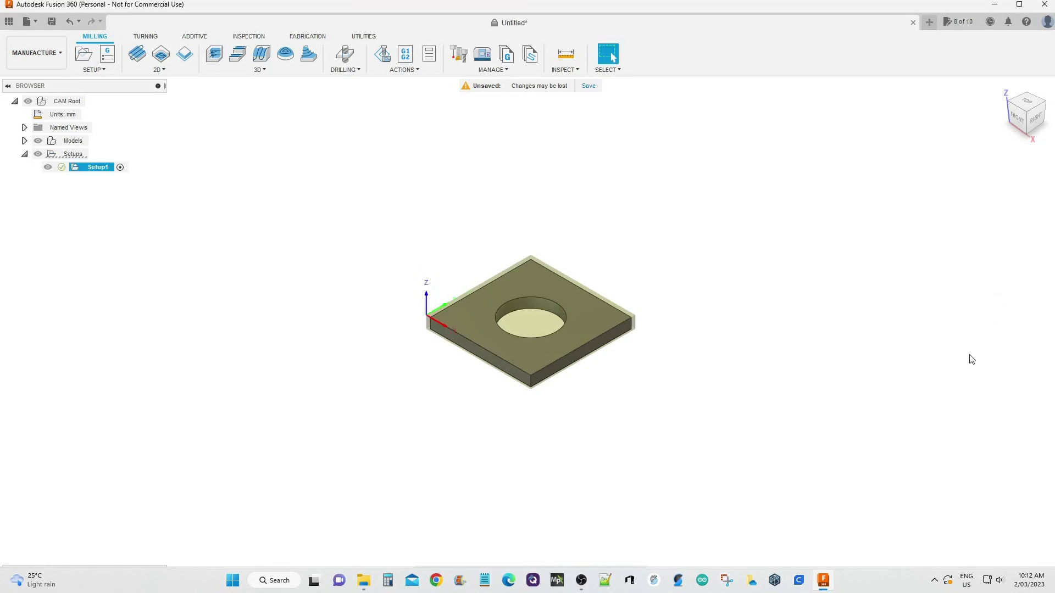
click(157, 69)
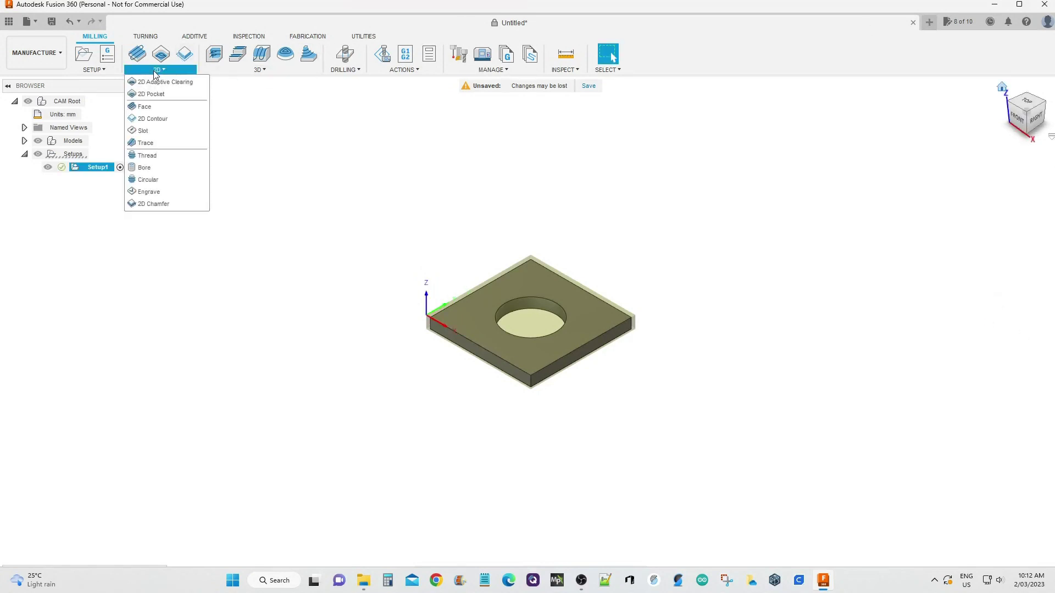
Step: Start a 2D Contour with the Ø3 mm flat endmill and Aluminum - Finishing preset
click(153, 120)
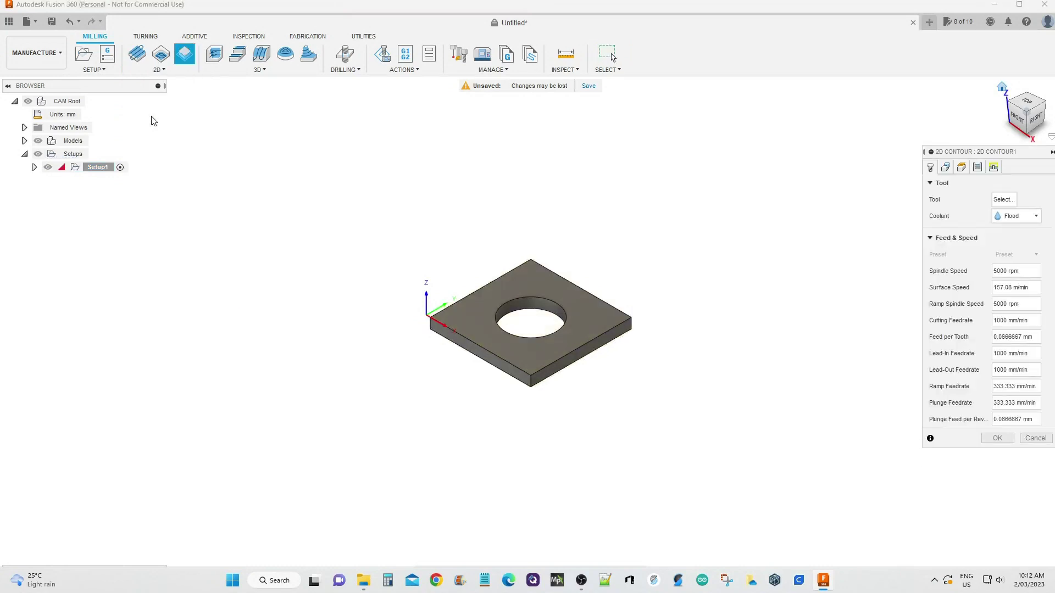
click(1005, 201)
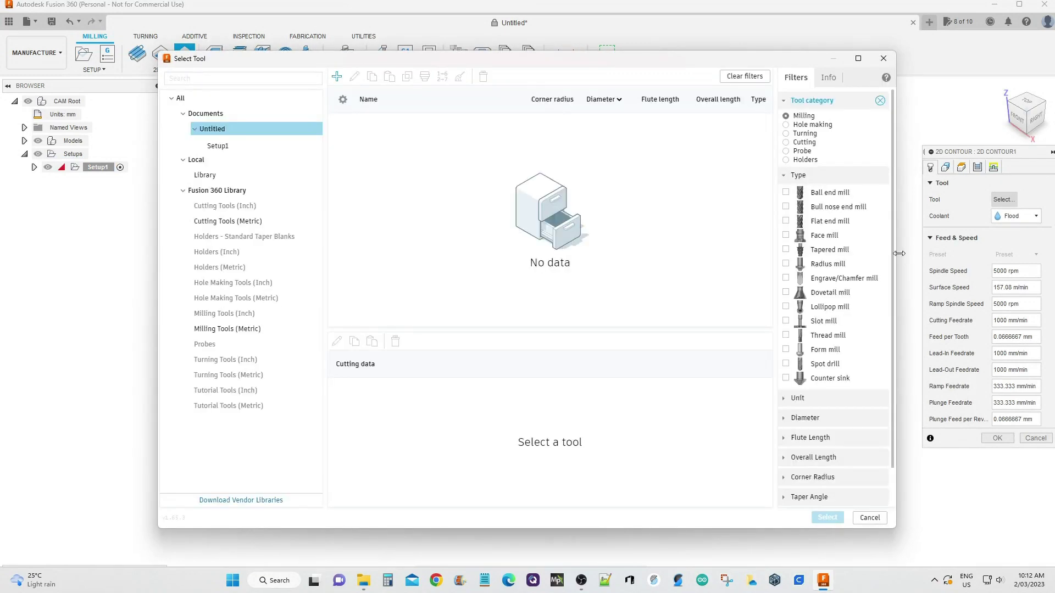
click(211, 181)
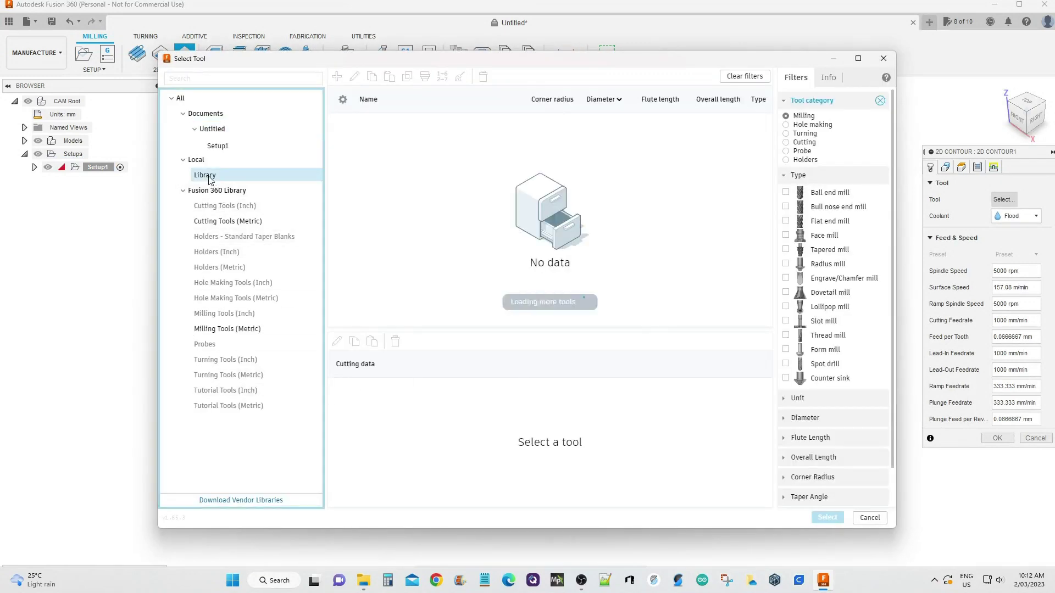
click(831, 226)
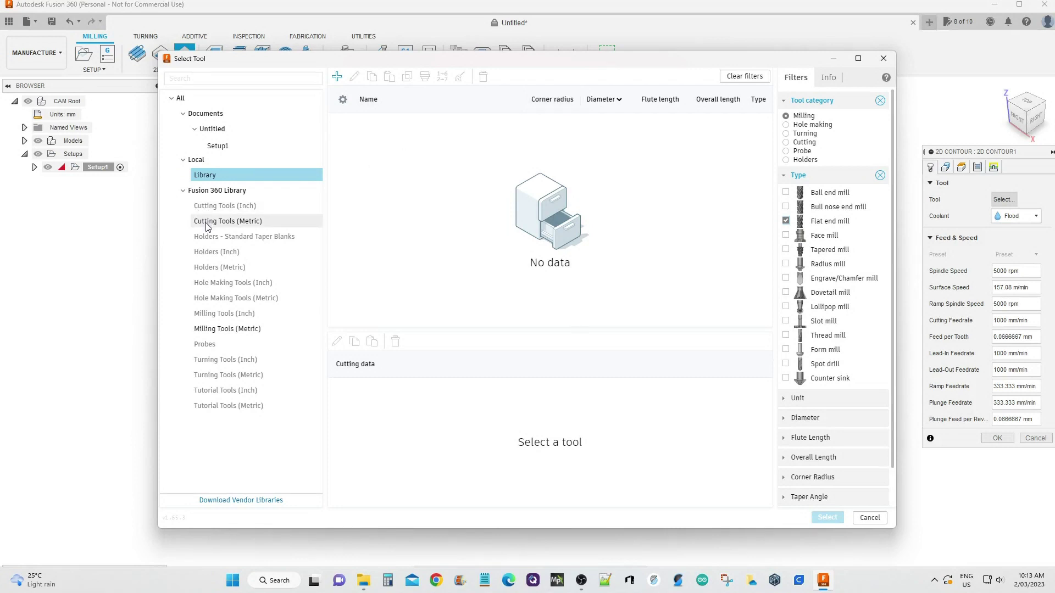
click(214, 330)
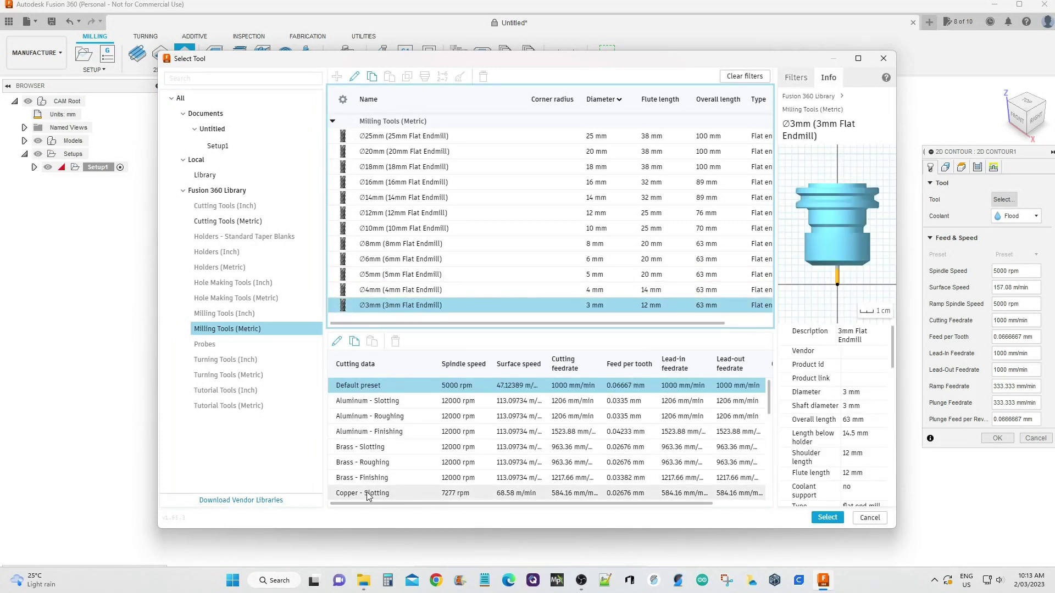
click(360, 432)
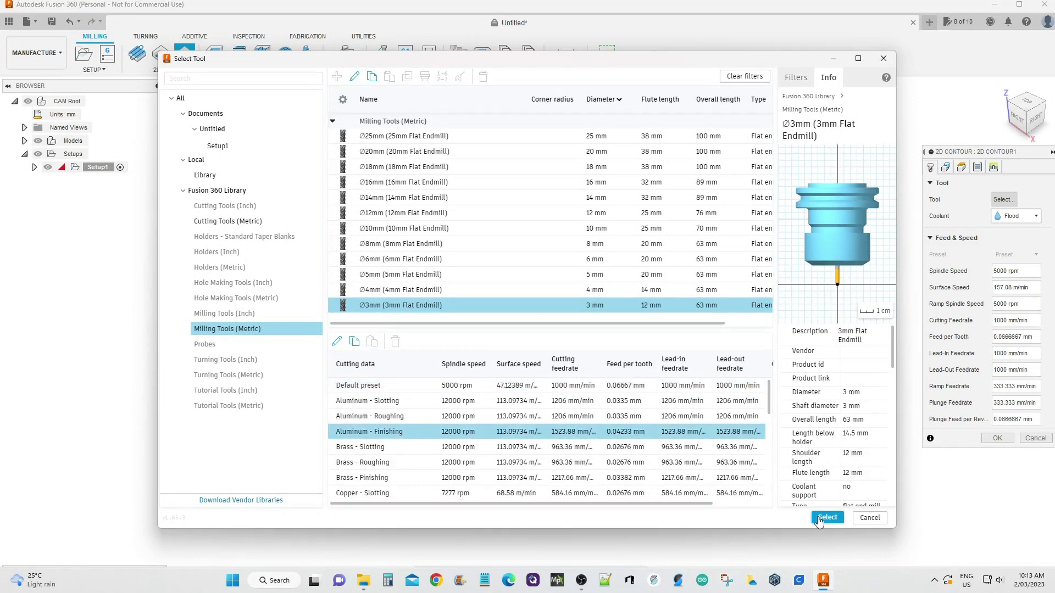
click(820, 520)
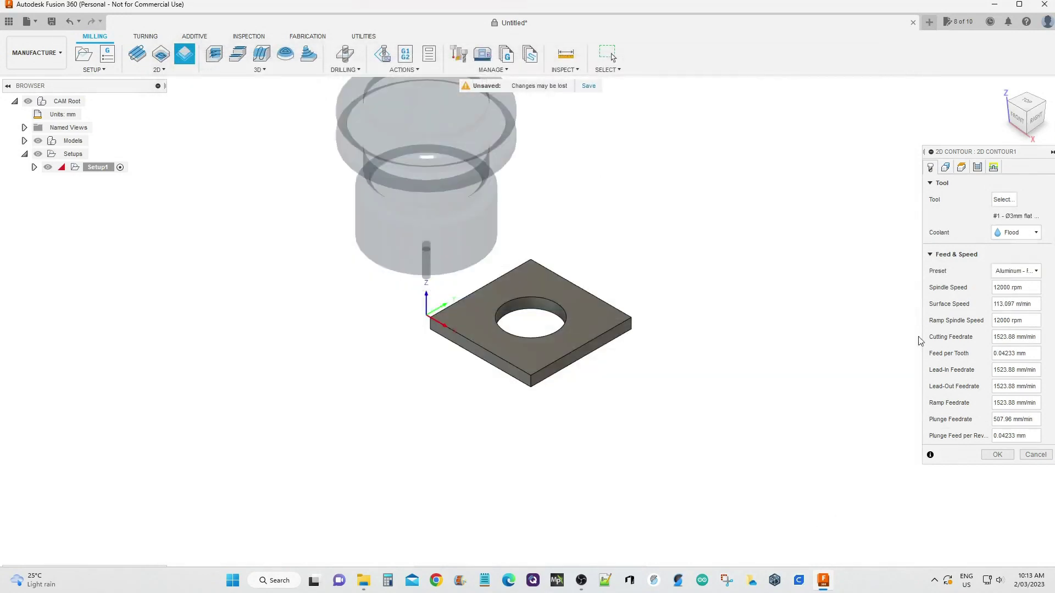
Step: Set the contour operation's coolant to Disabled
click(1033, 235)
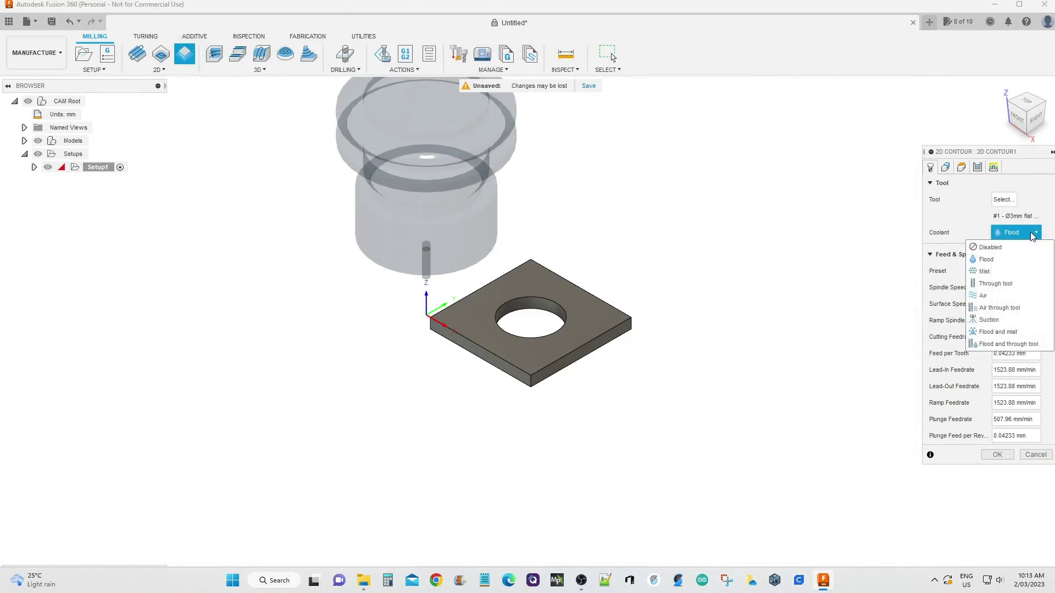
click(993, 255)
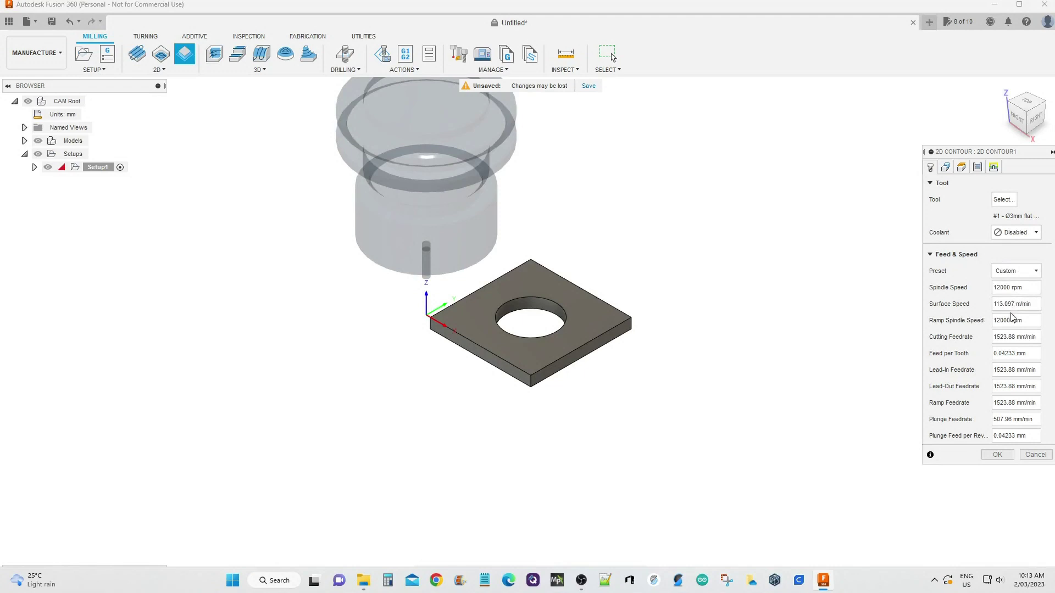
click(945, 167)
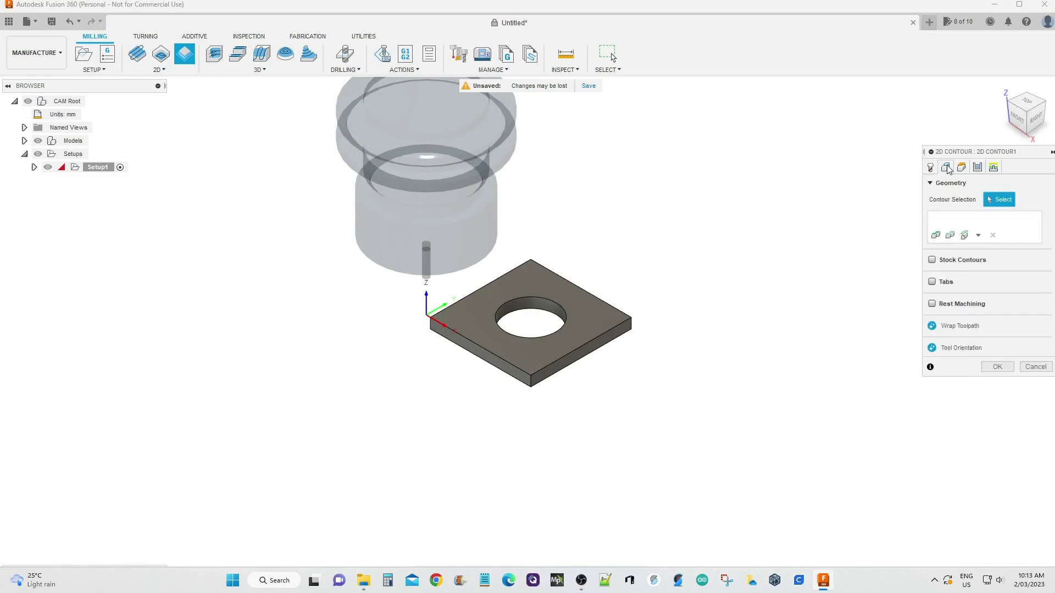
Step: Select the plate's outer bottom edge and the hole edge as contours, with tabs enabled
click(597, 364)
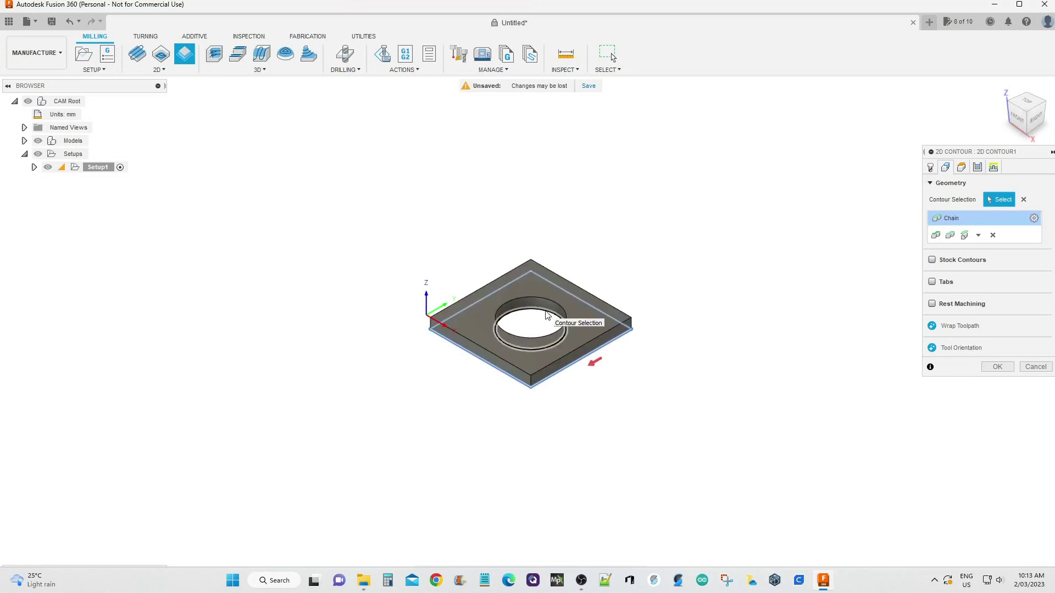
click(546, 318)
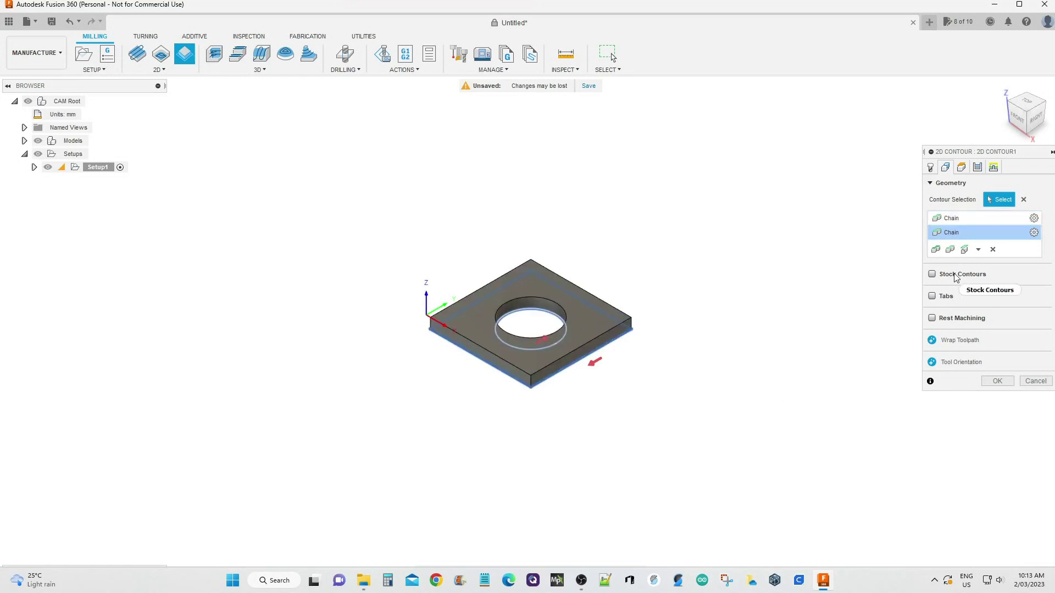
click(932, 297)
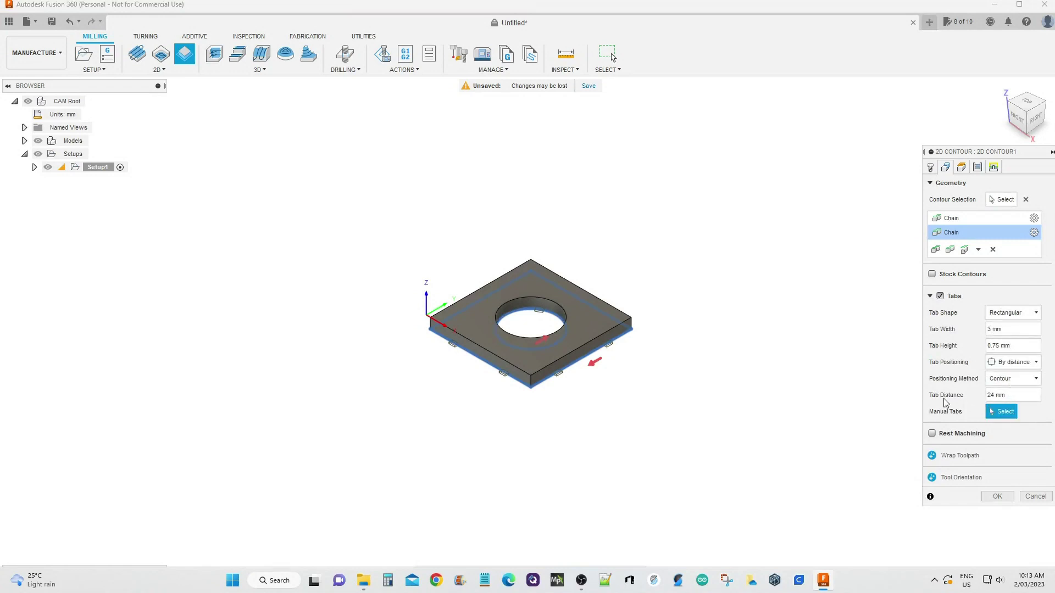
Step: Place the tabs by count along each contour, 4 tabs per contour
click(1019, 382)
click(1008, 395)
click(1014, 362)
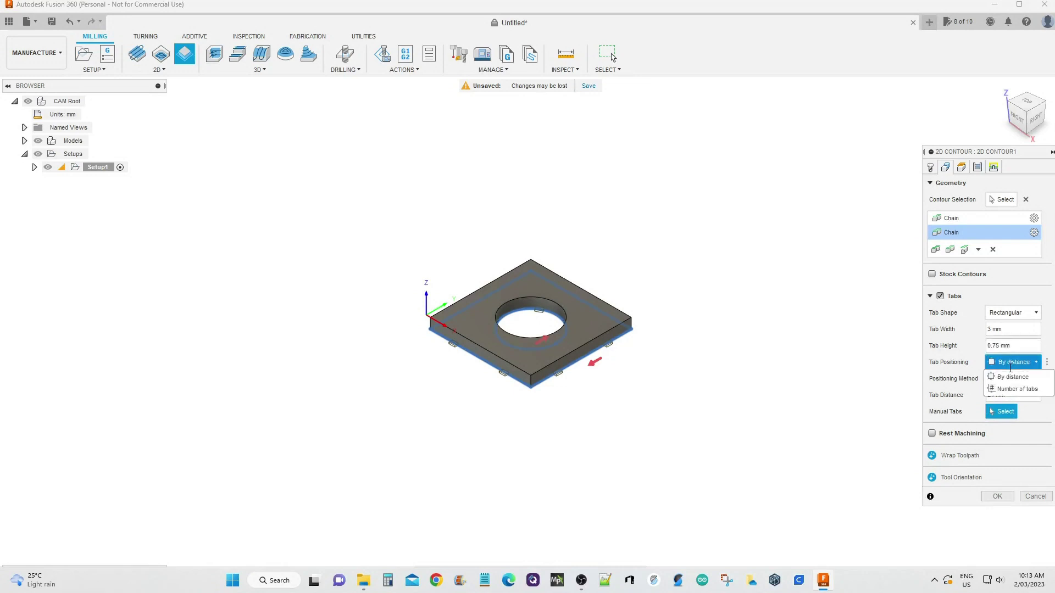
click(1013, 390)
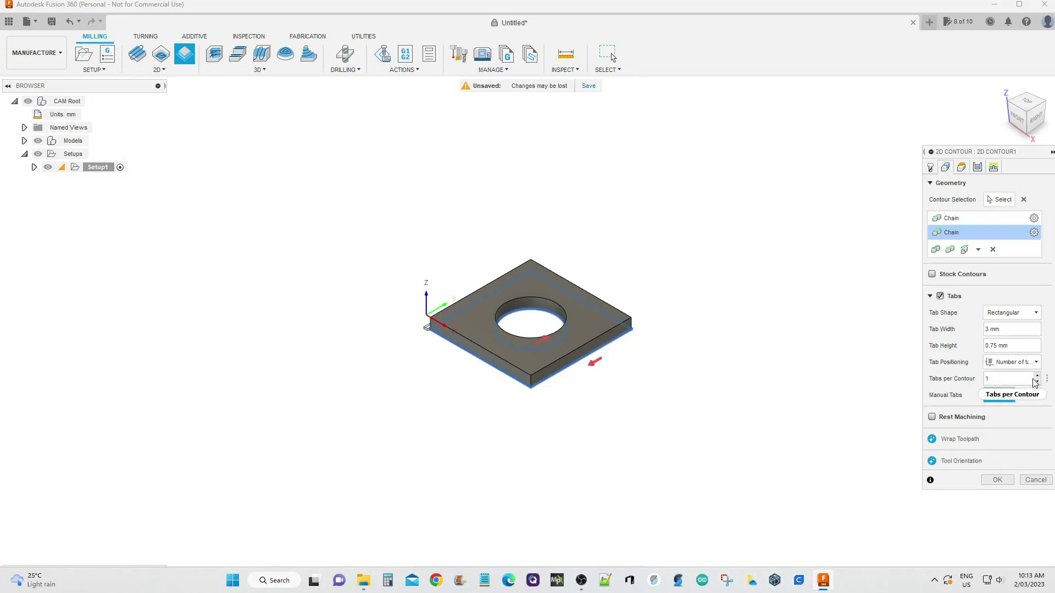
click(1038, 377)
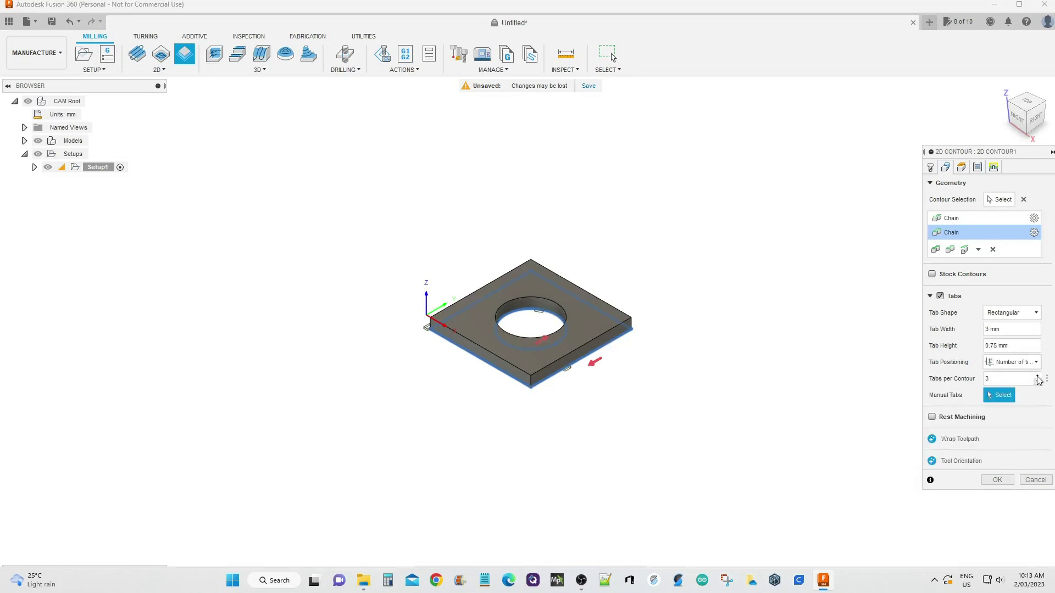
click(1038, 377)
click(1038, 377)
click(1038, 382)
Step: Set the contour's bottom height from Model bottom, checking it in the front view
click(961, 167)
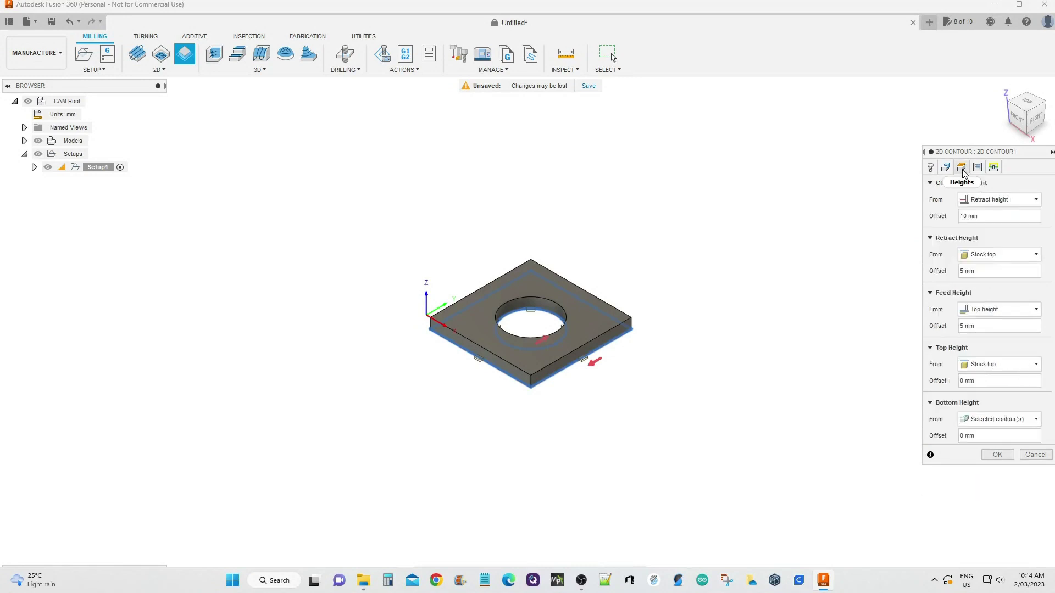
click(1023, 126)
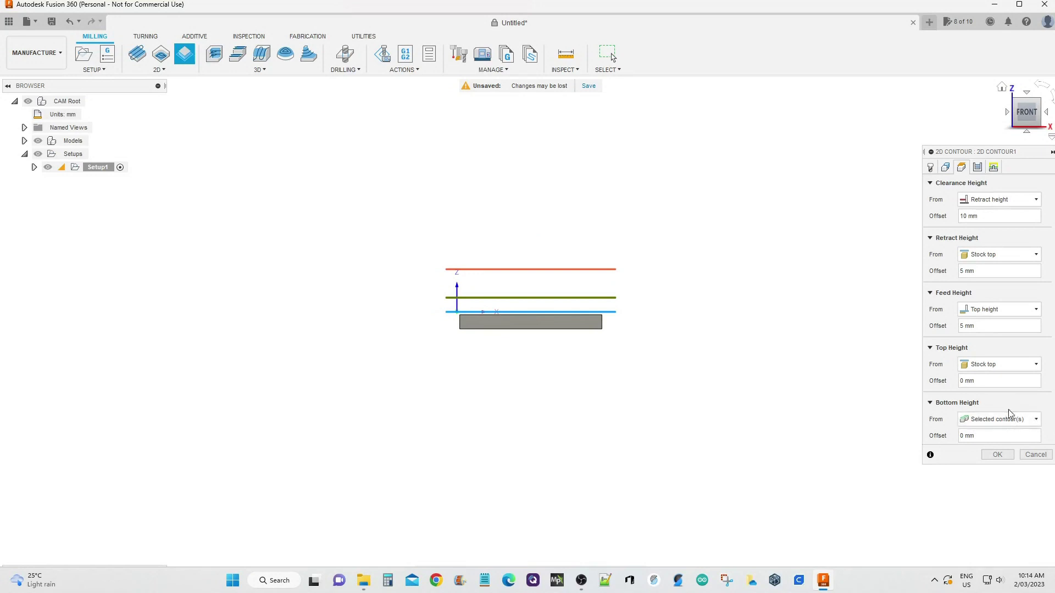
click(1029, 423)
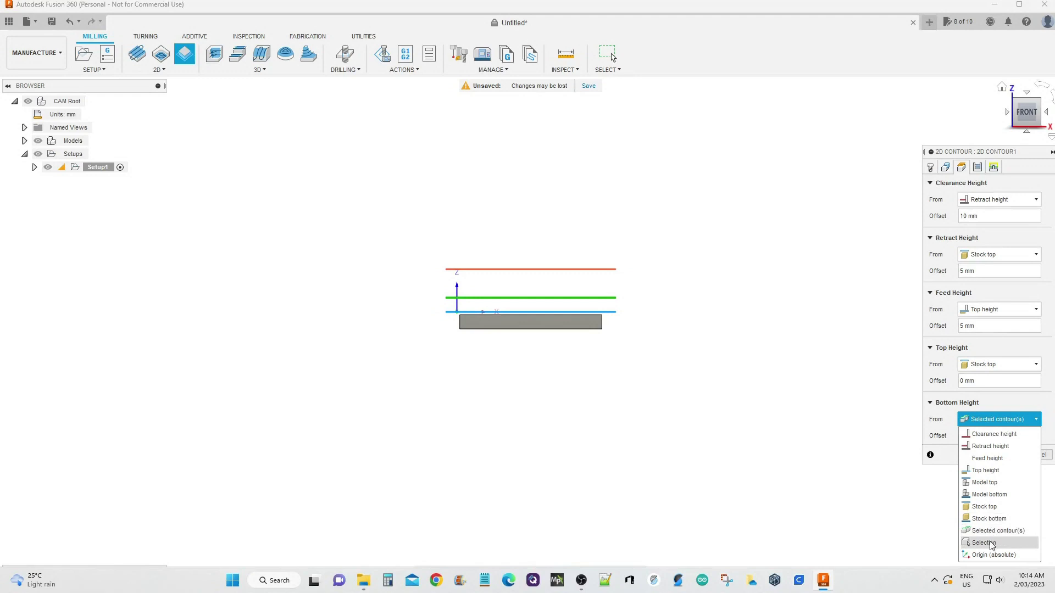
click(989, 495)
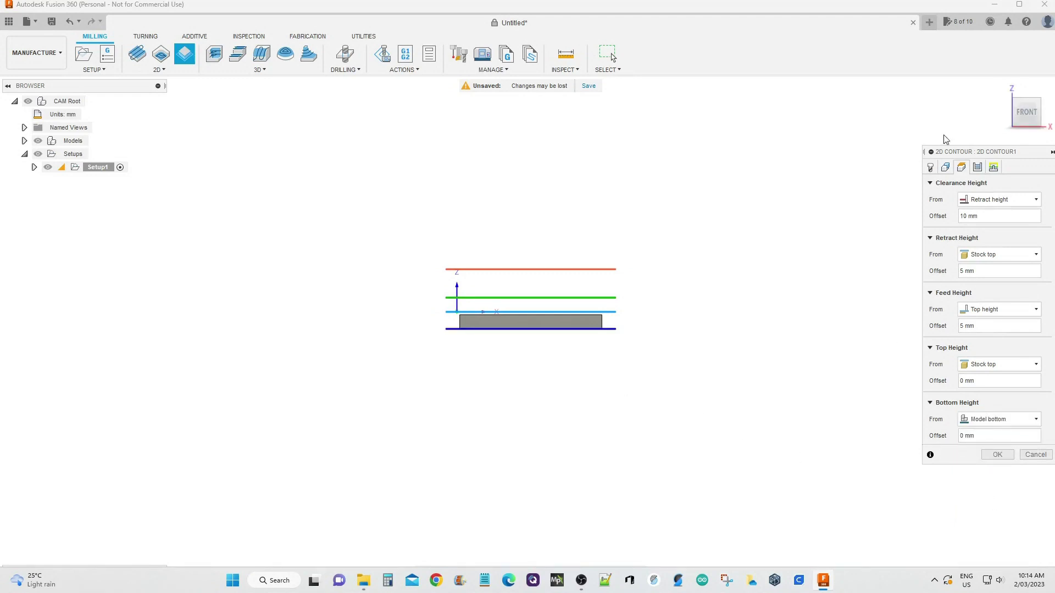
click(979, 167)
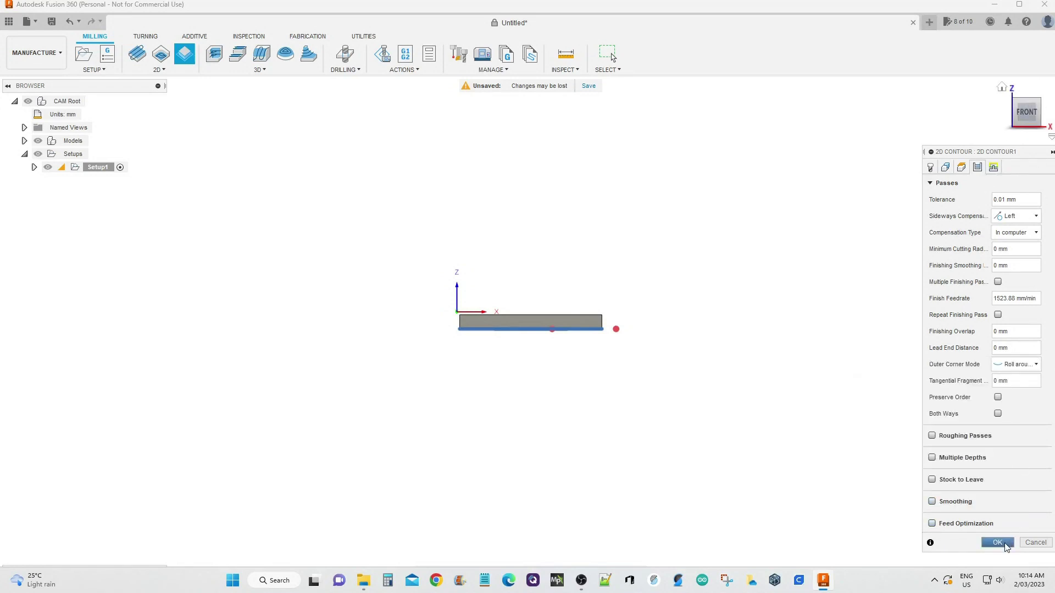
Step: Generate the 2D Contour1 toolpath, return to the home view, and launch the simulation
click(998, 543)
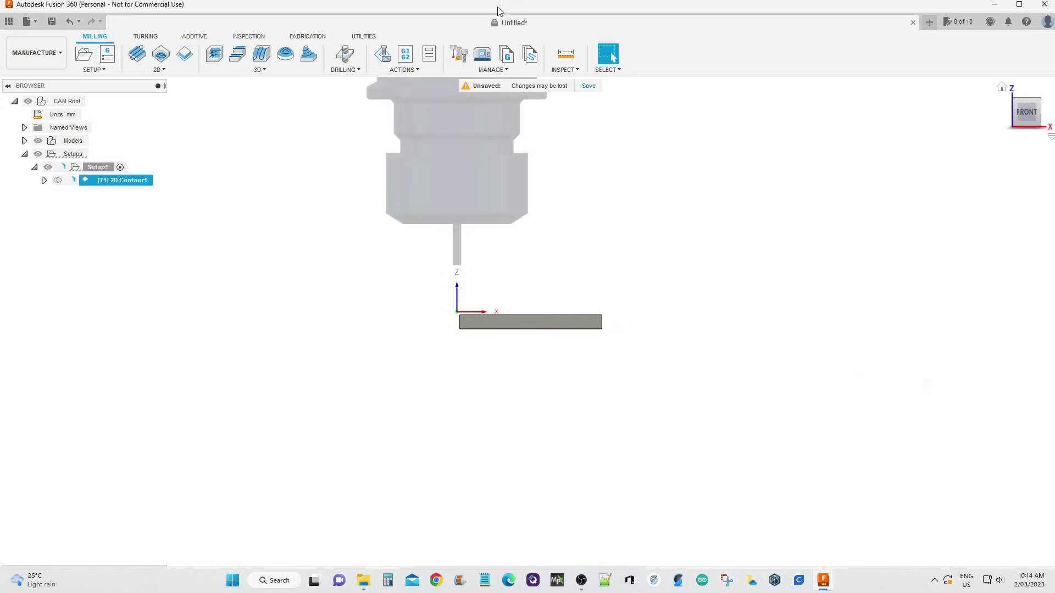
click(1002, 87)
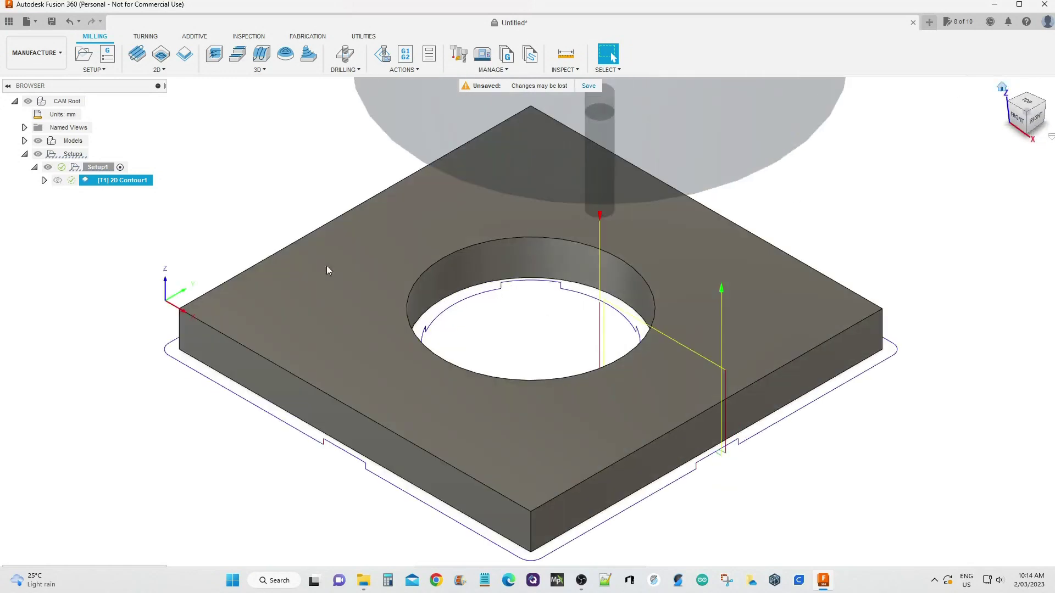
click(45, 181)
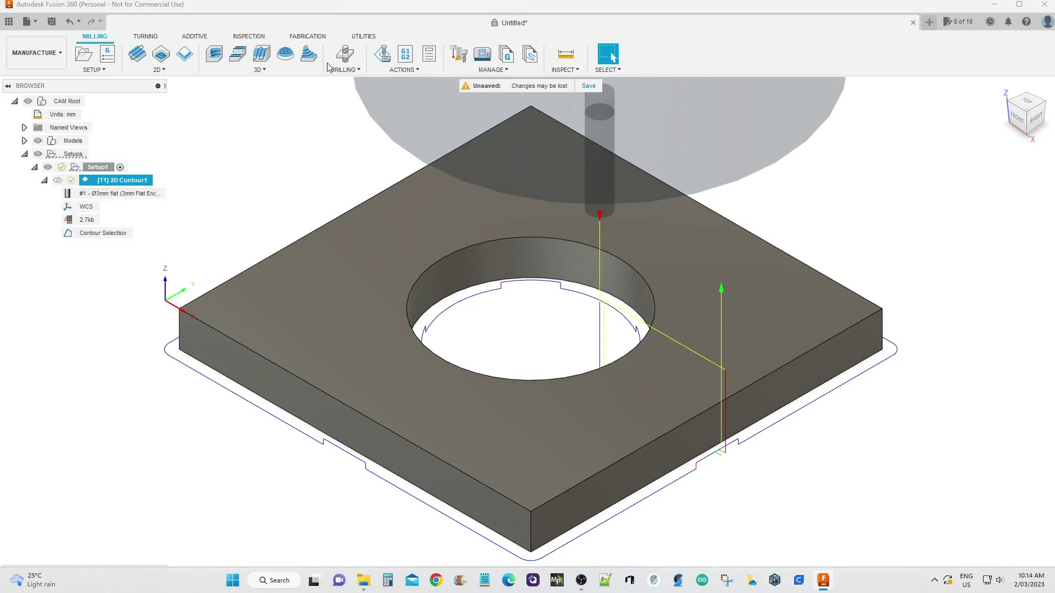
click(383, 54)
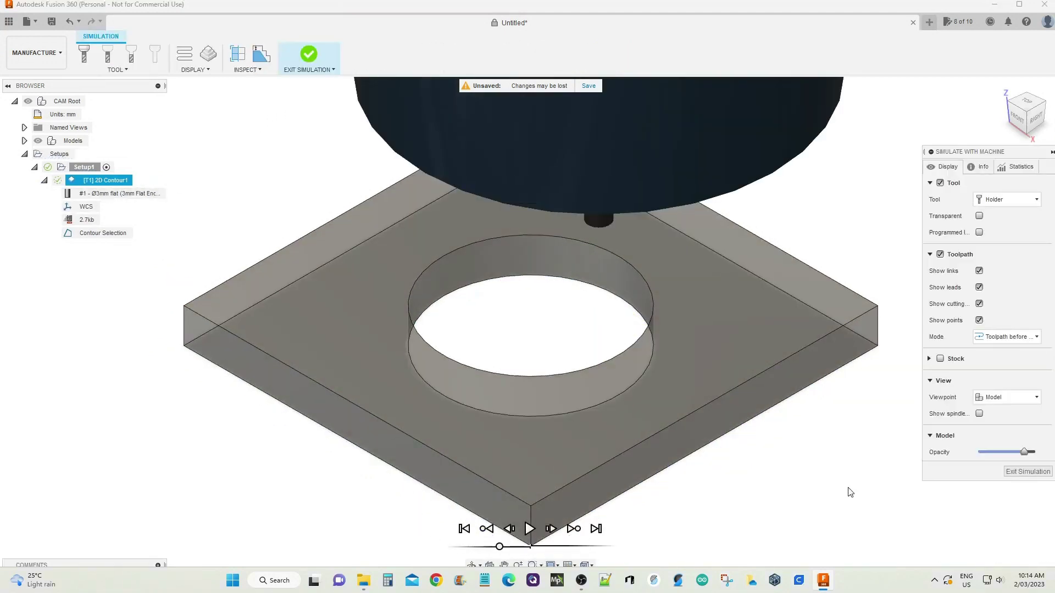
Step: Zoom out to fit the plate and tool, then play the contour toolpath simulation
click(518, 565)
drag(691, 546, 702, 515)
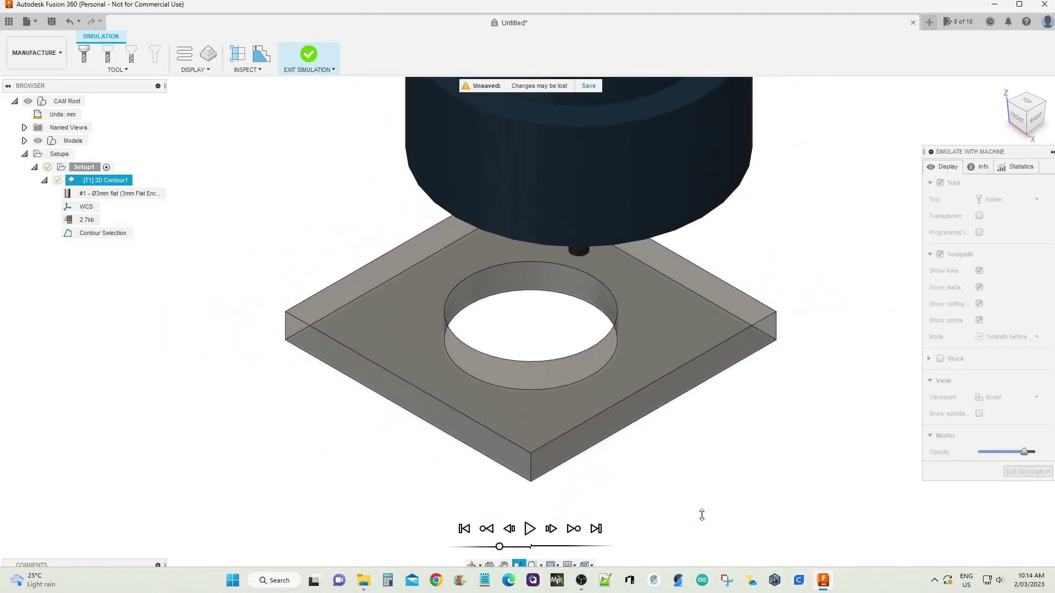
click(530, 529)
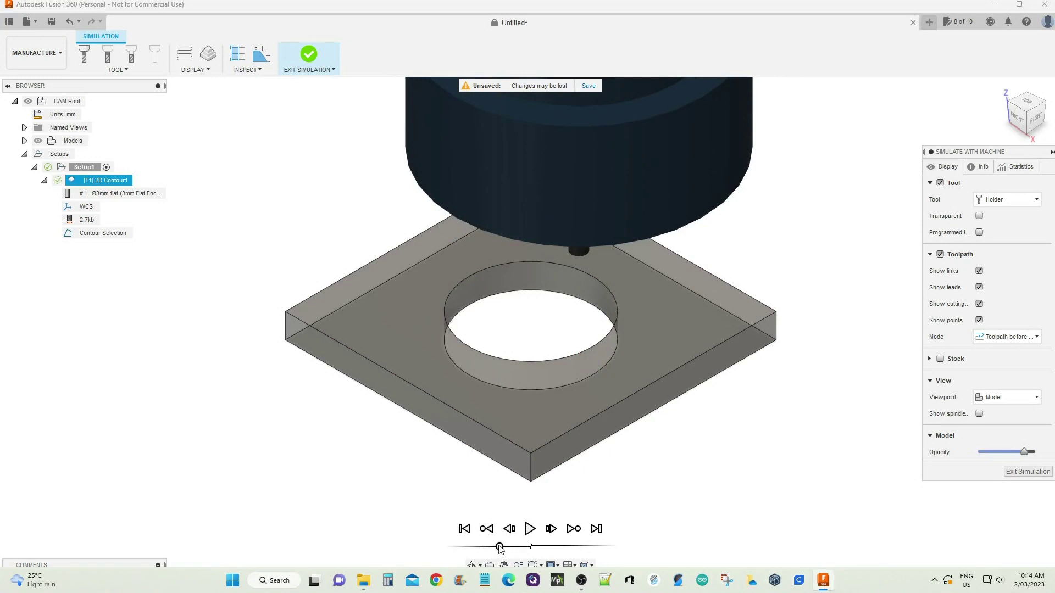
click(530, 529)
Step: Scrub the simulation timeline back and forth to review the cut, then exit the simulation
drag(494, 547, 516, 548)
click(530, 533)
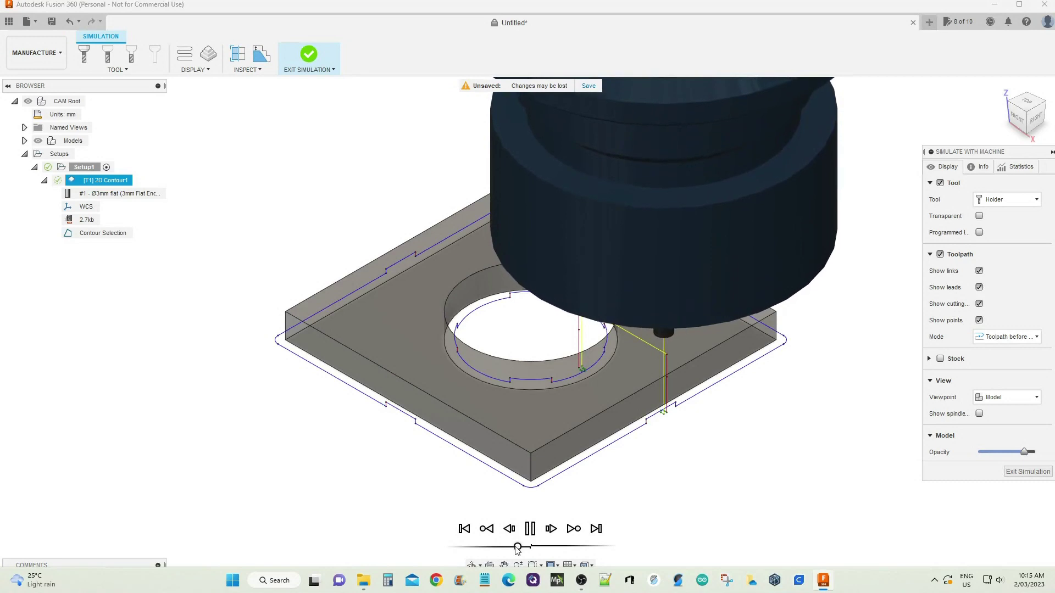
drag(513, 548, 504, 547)
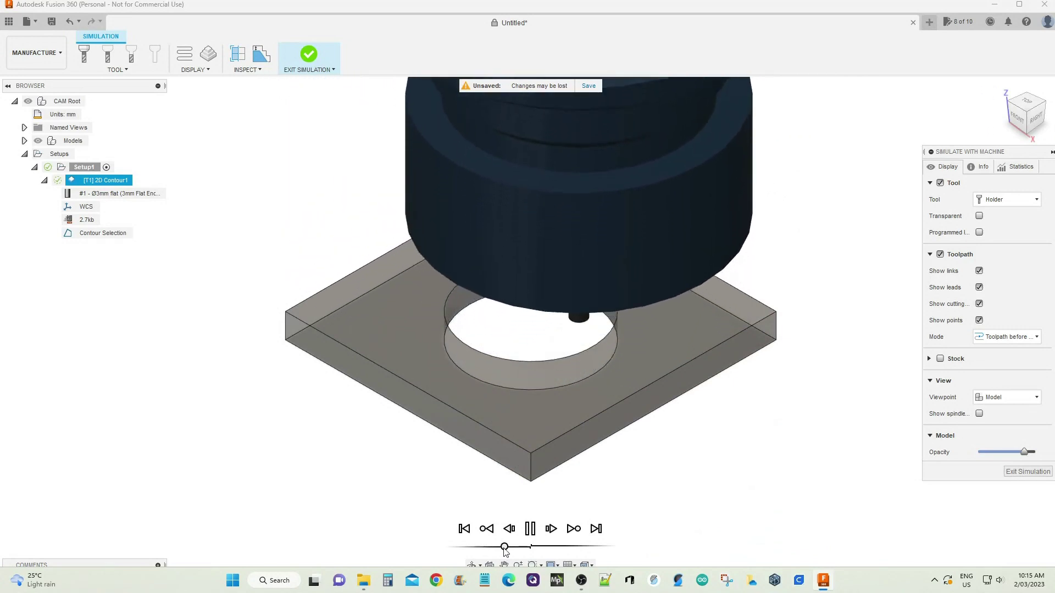
click(1017, 474)
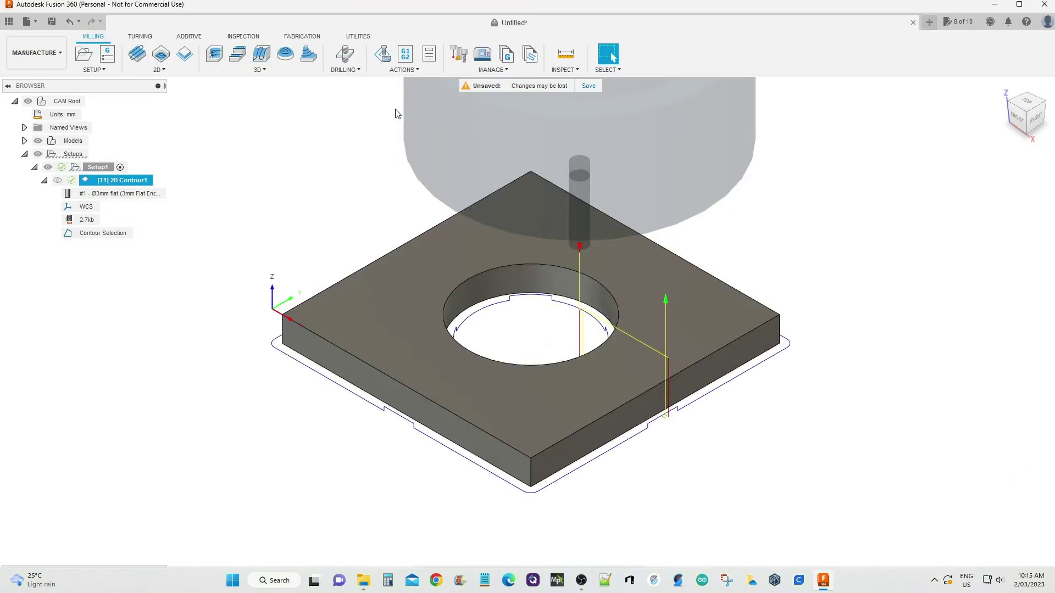
Step: Create NC program 1001 with the Grbl post processor, check its operations, and post it
click(408, 58)
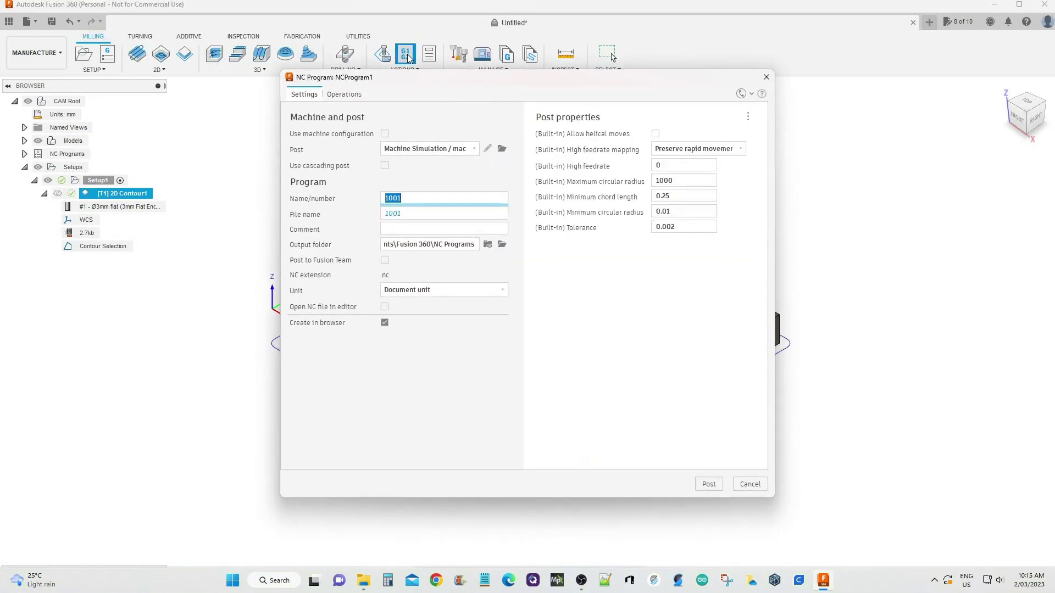
click(461, 151)
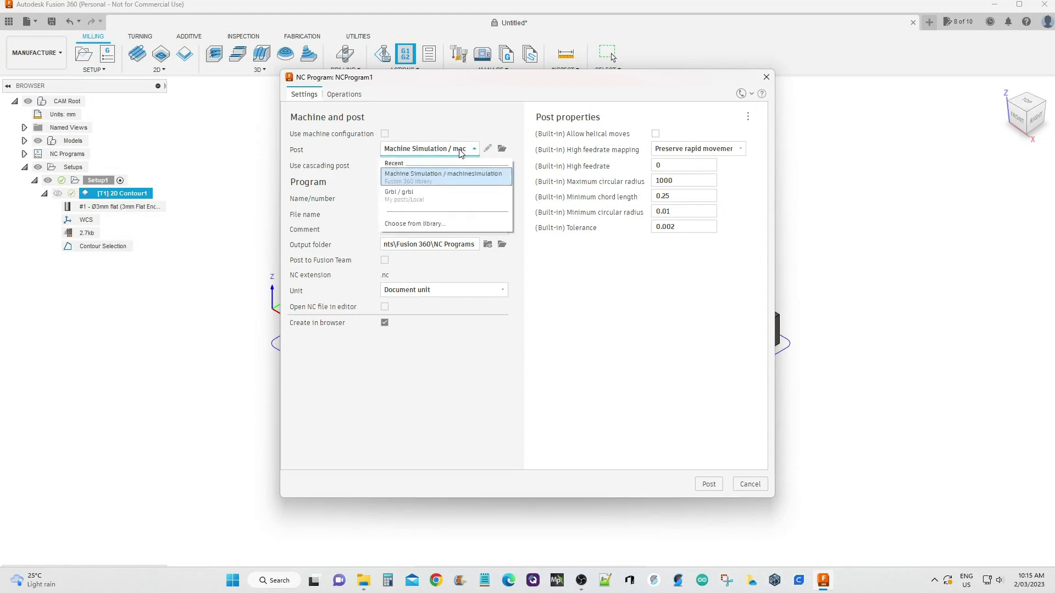
click(401, 200)
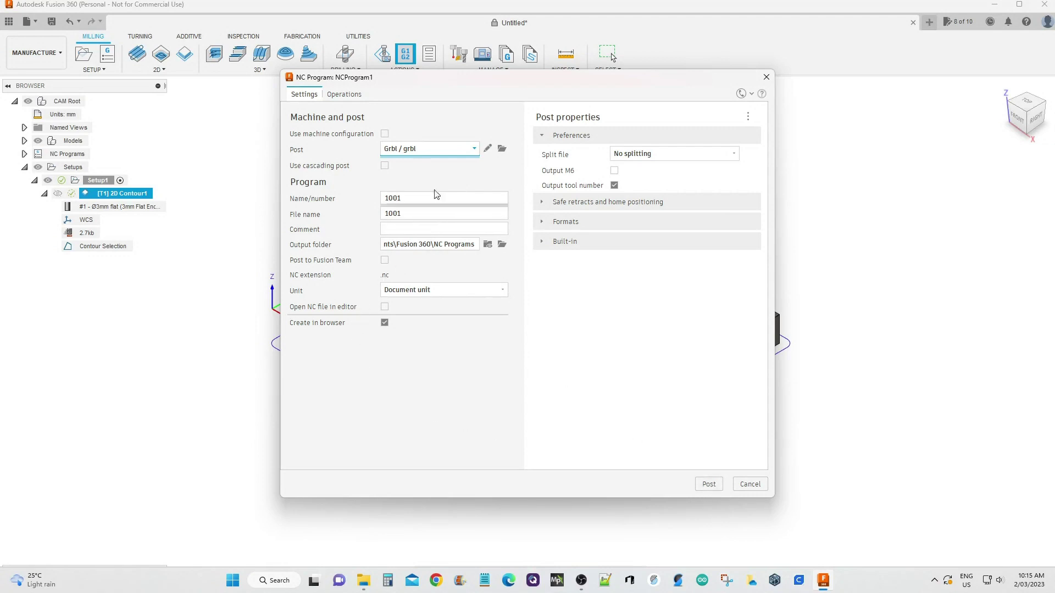
click(345, 95)
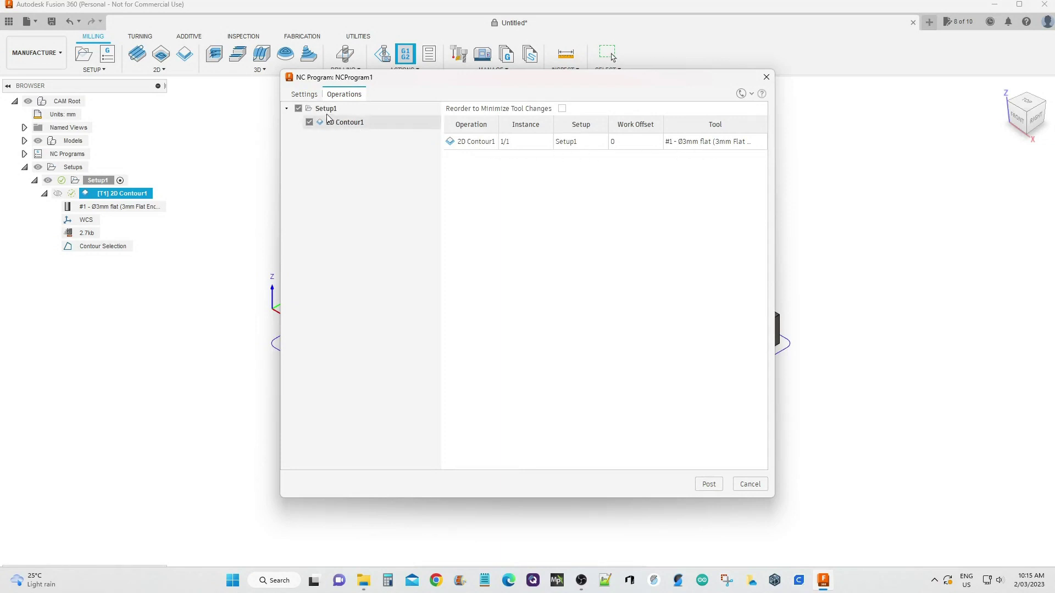
click(306, 97)
click(706, 484)
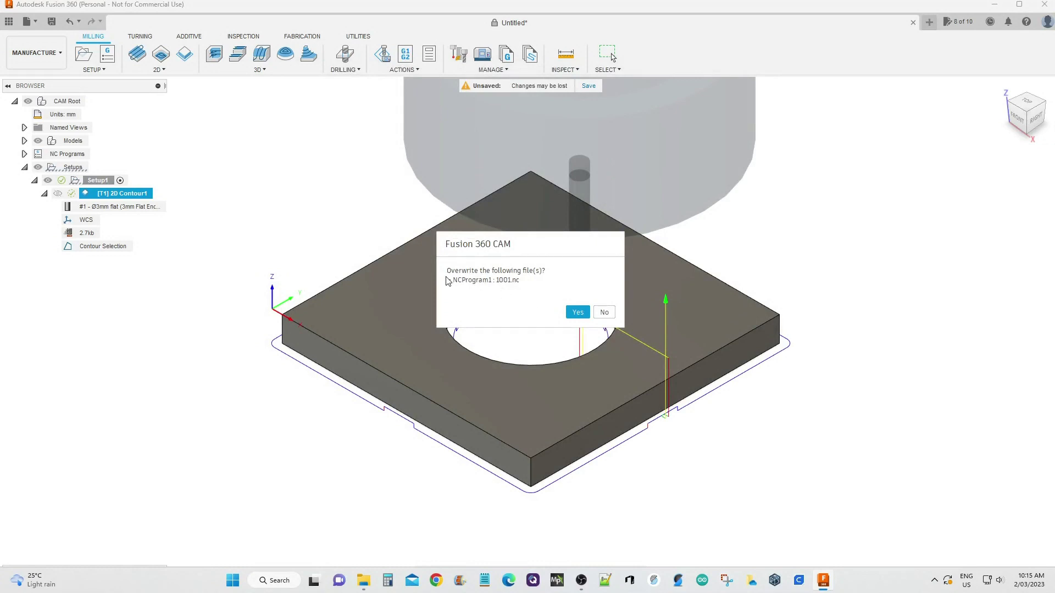
Step: Confirm overwriting the existing 1001.nc file
click(579, 313)
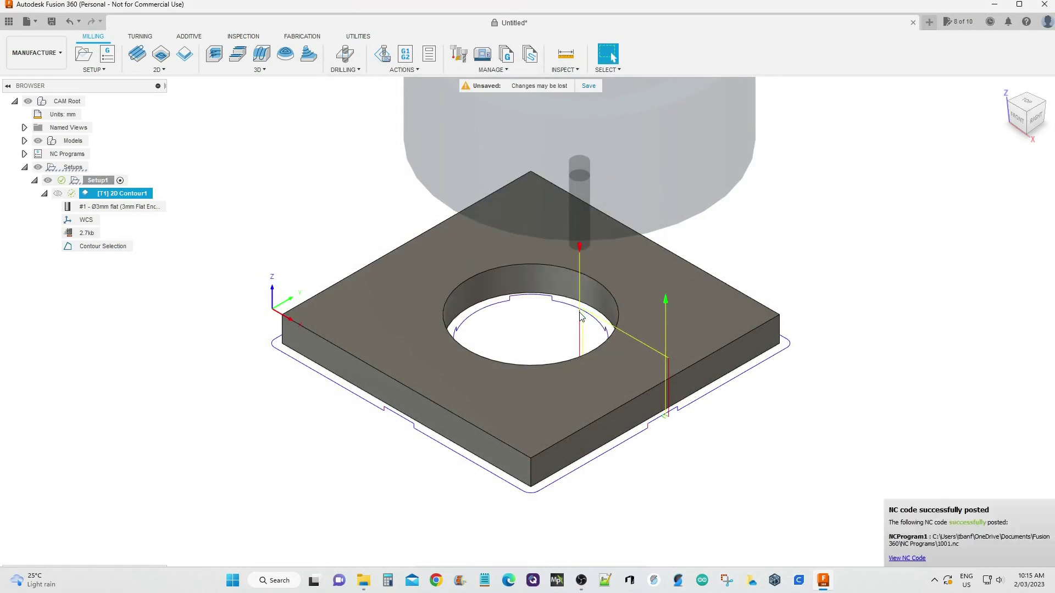